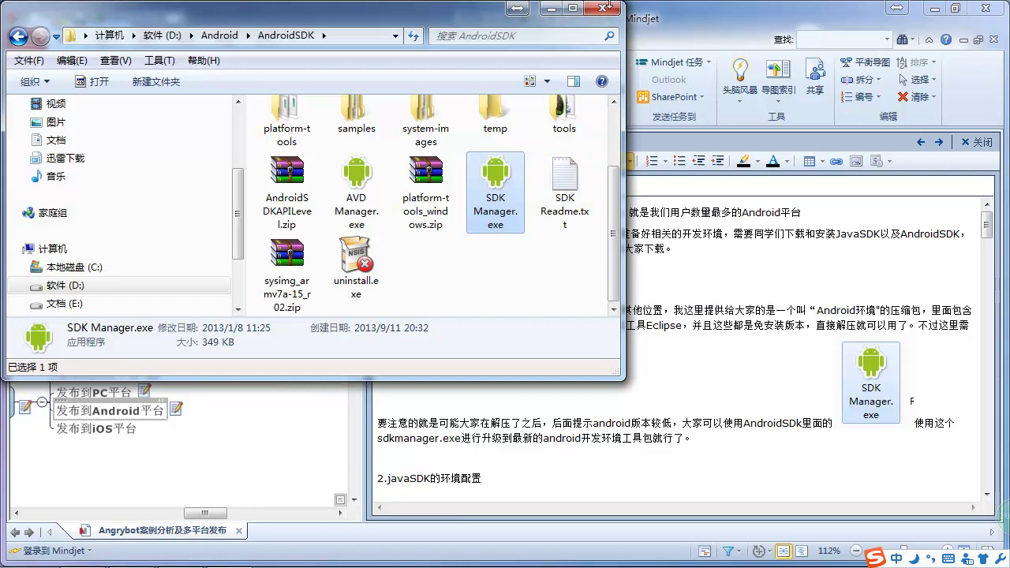
Step: Close the AndroidSDK folder window and read the Android publishing notes down to the javaSDK environment configuration section
left_click(602, 8)
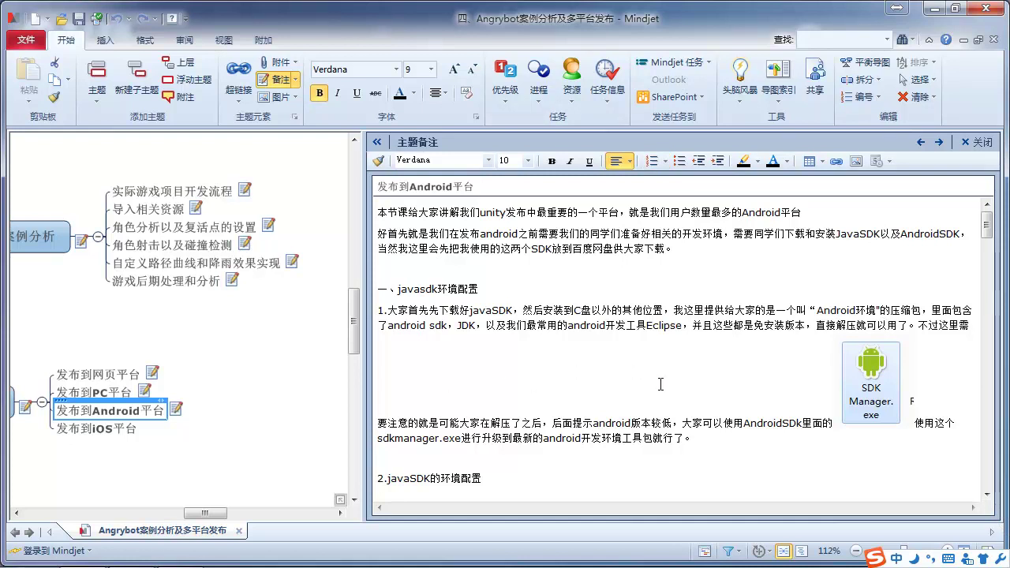
left_click(868, 310)
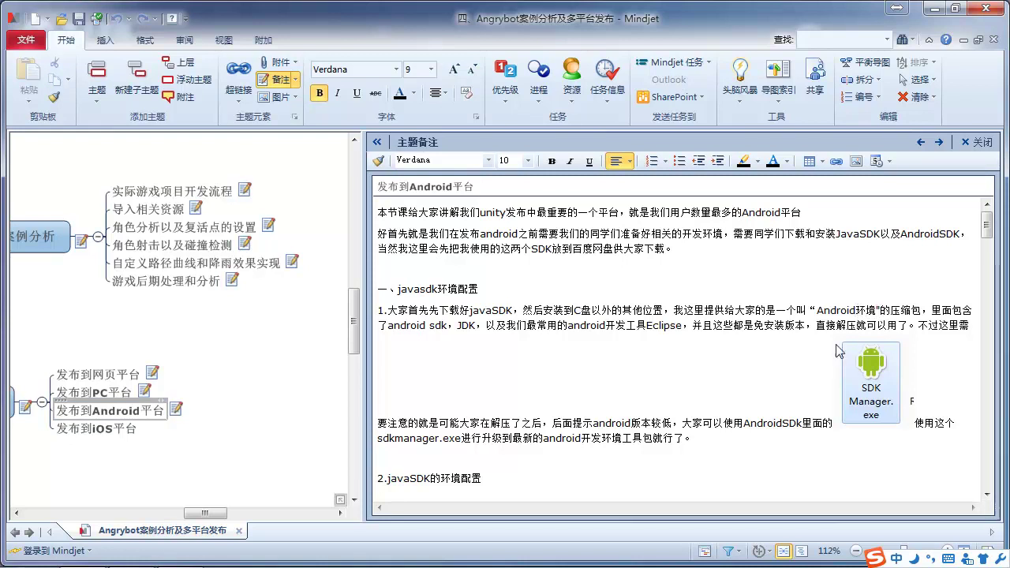
scroll(803, 334, "down", 1)
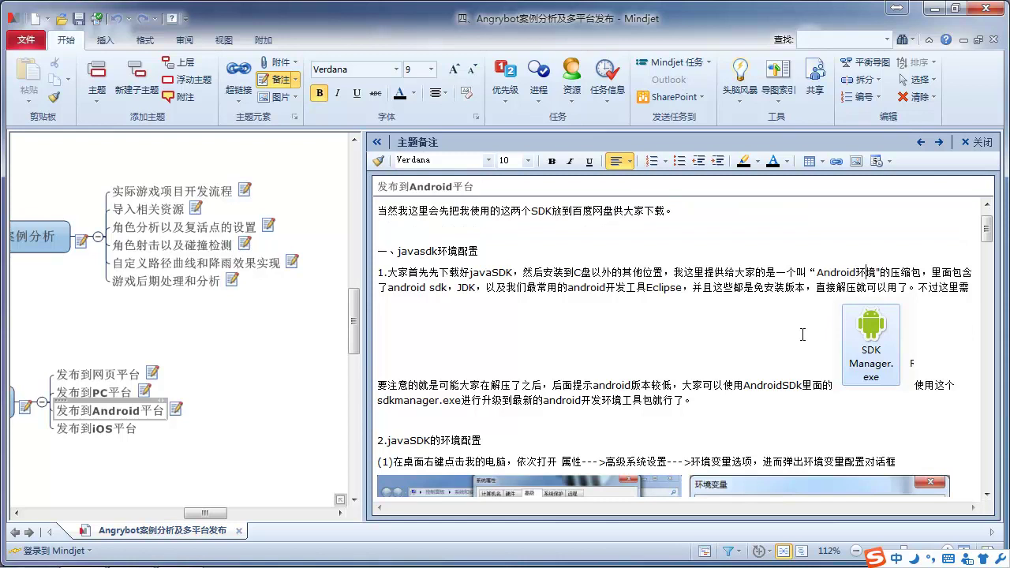
scroll(705, 348, "down", 1)
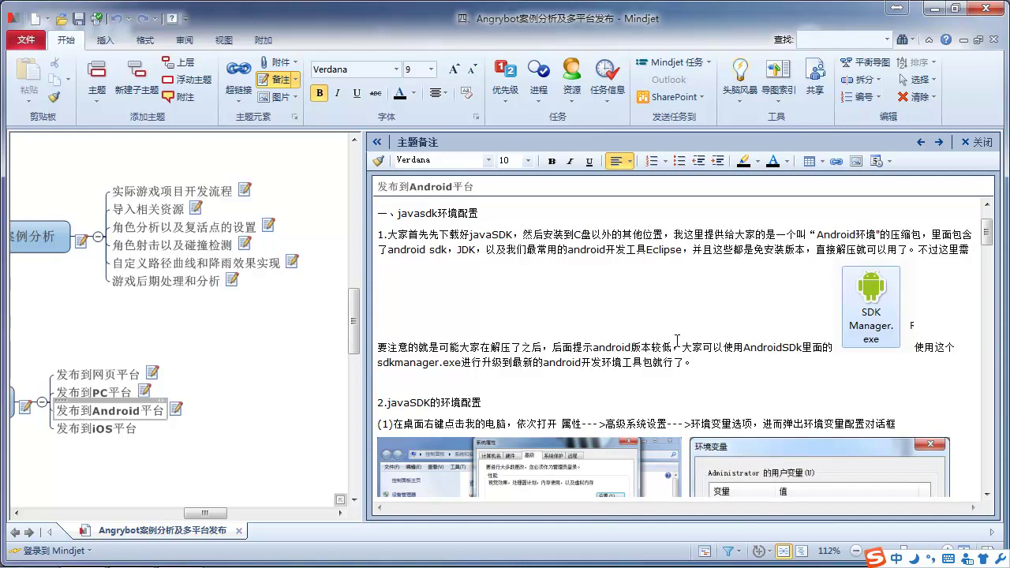
scroll(678, 340, "down", 1)
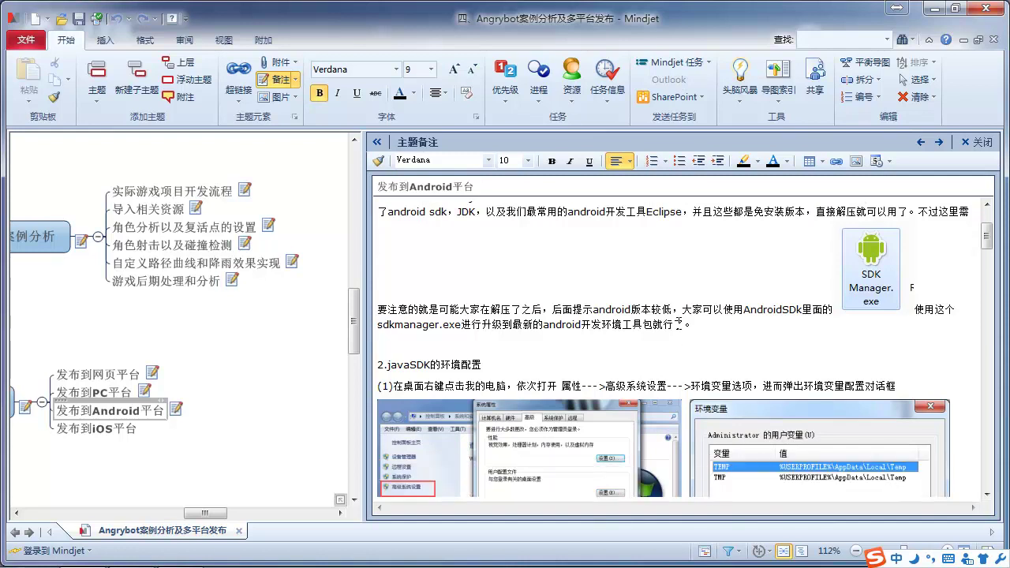
scroll(677, 323, "down", 2)
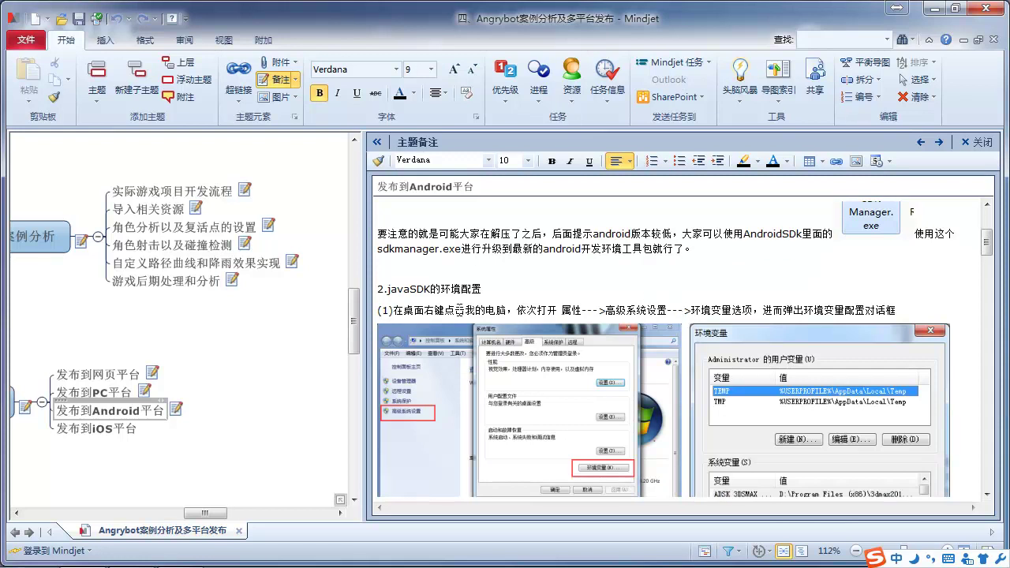
Step: Browse to the JDK folder inside D:\Android to view its contents, and minimize the folder window
left_click(129, 557)
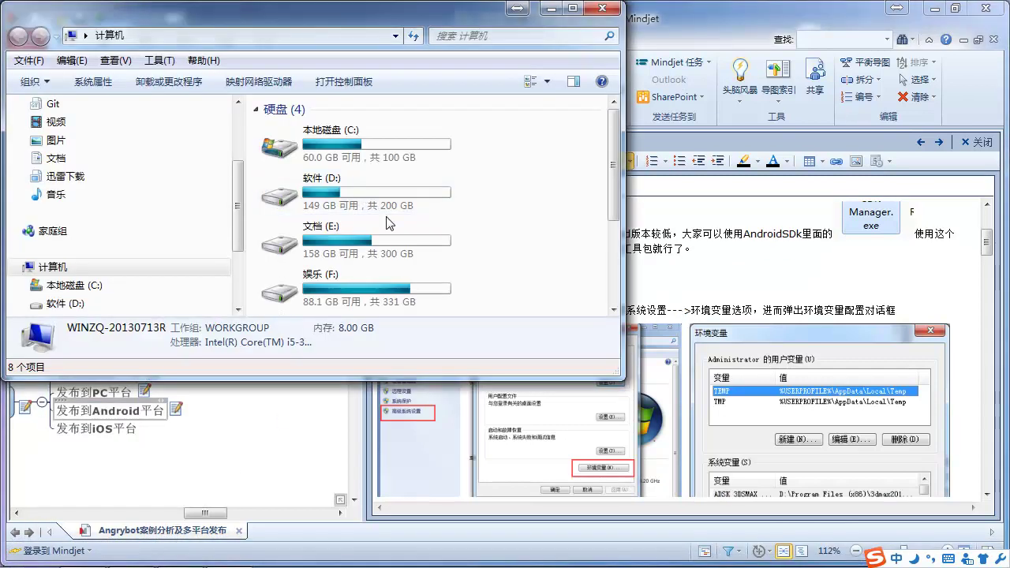
double_click(324, 193)
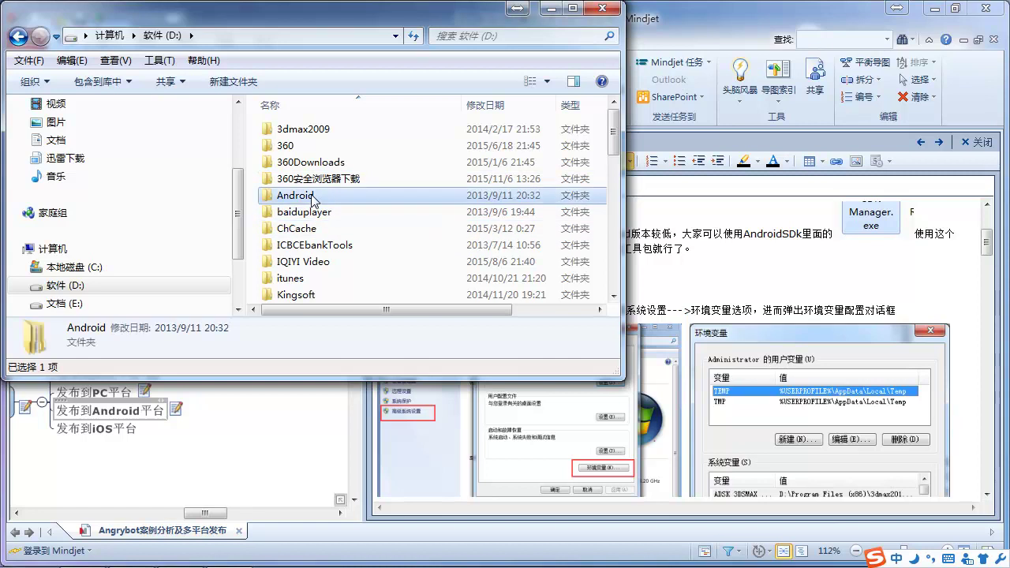
double_click(288, 198)
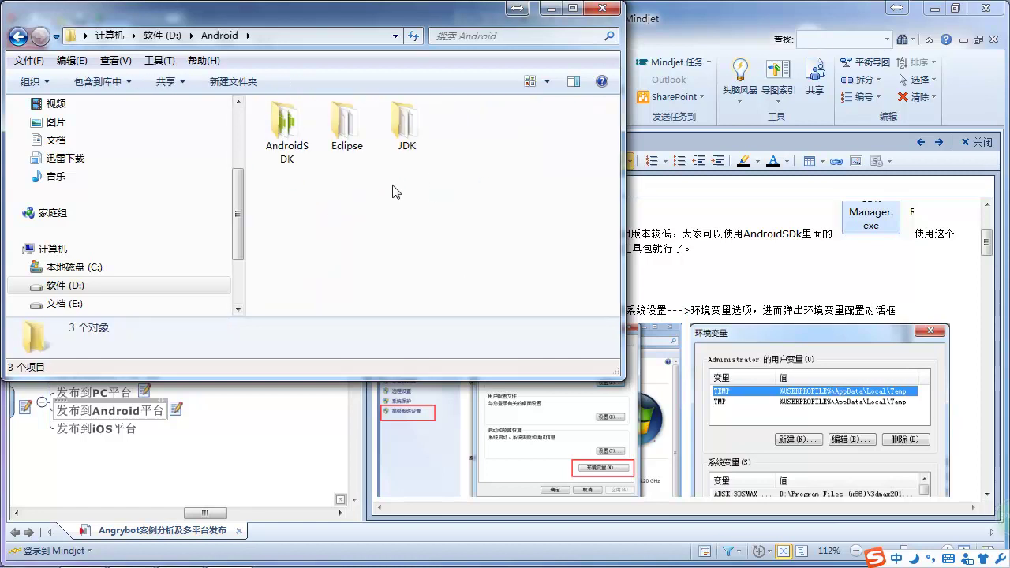
double_click(405, 122)
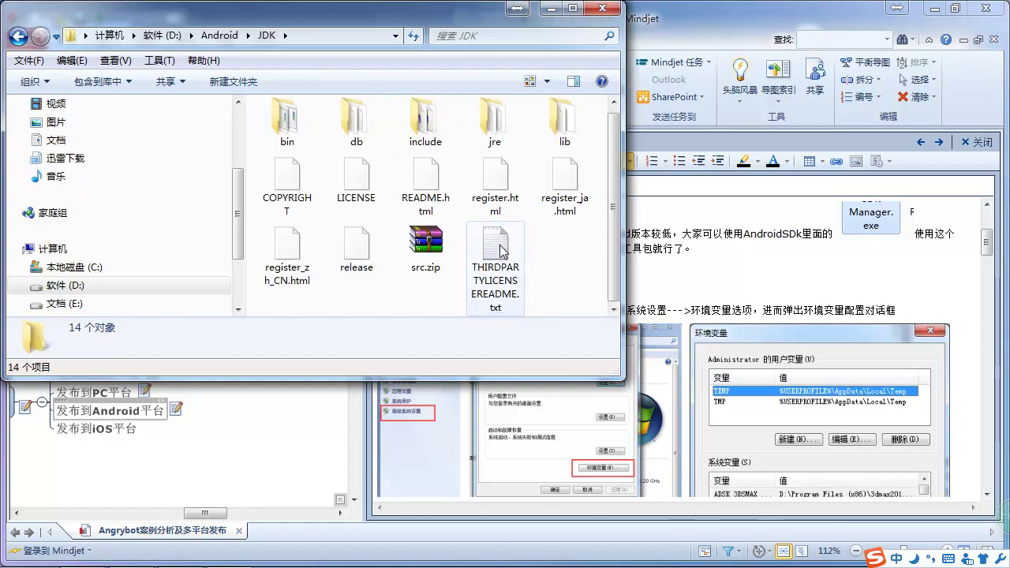
left_click(552, 8)
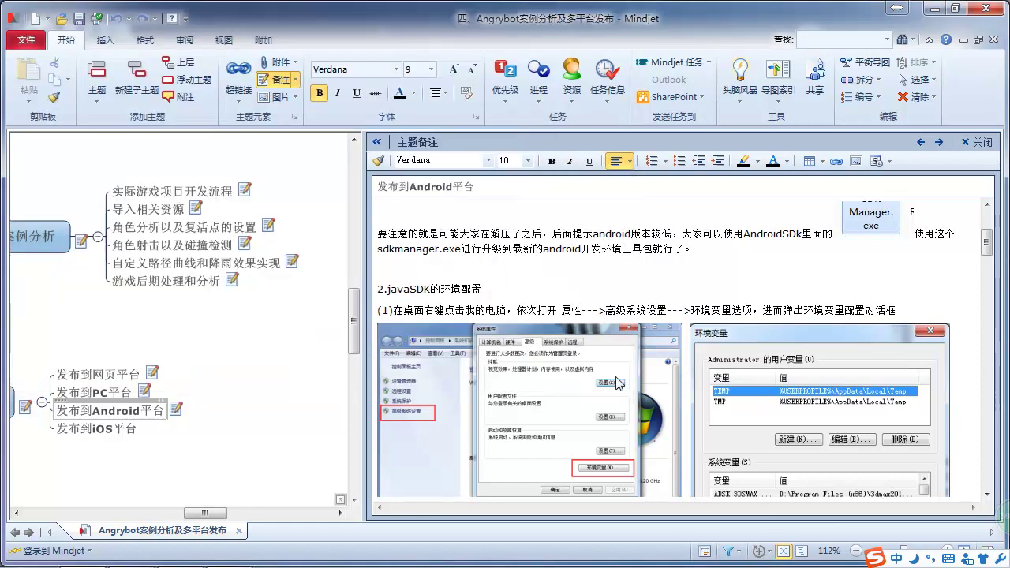
Step: Go to the Windows desktop and turn on the display of desktop icons
scroll(620, 384, "down", 1)
key("super")
key("super")
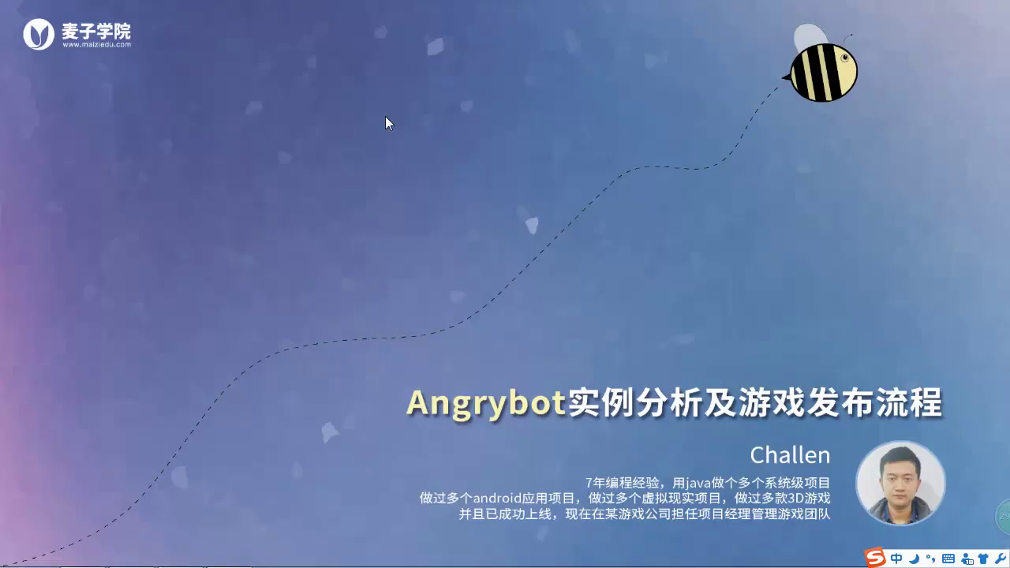
right_click(372, 84)
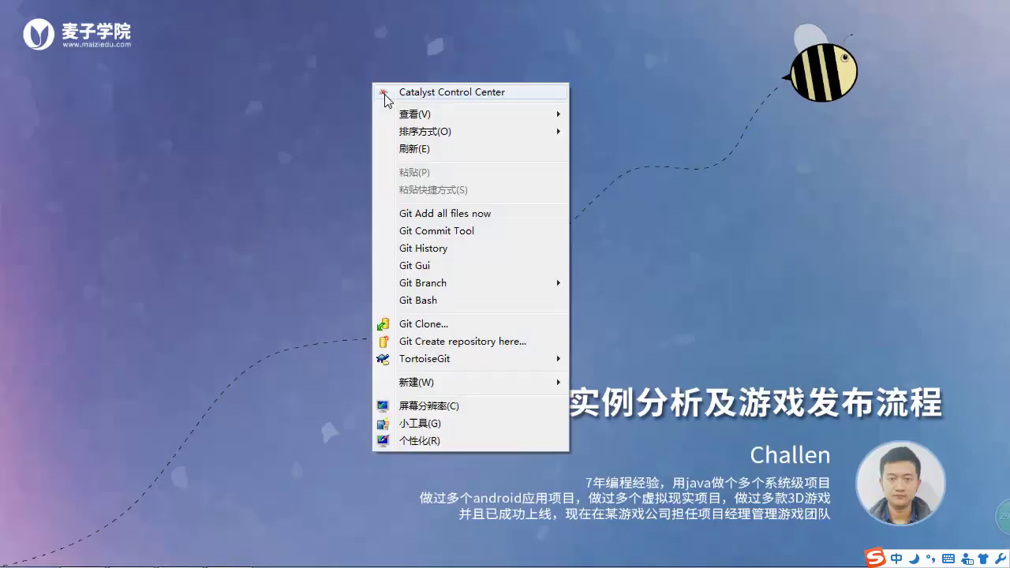
mouse_move(474, 114)
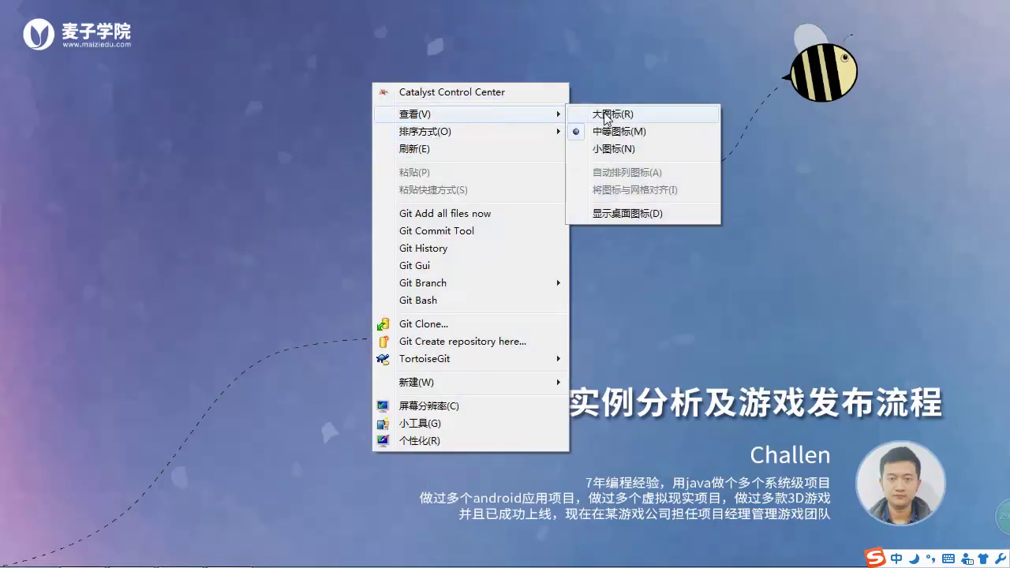
left_click(604, 216)
left_click_drag(250, 387, 281, 161)
Step: Open the environment variables dialog from the computer's advanced system settings
right_click(51, 51)
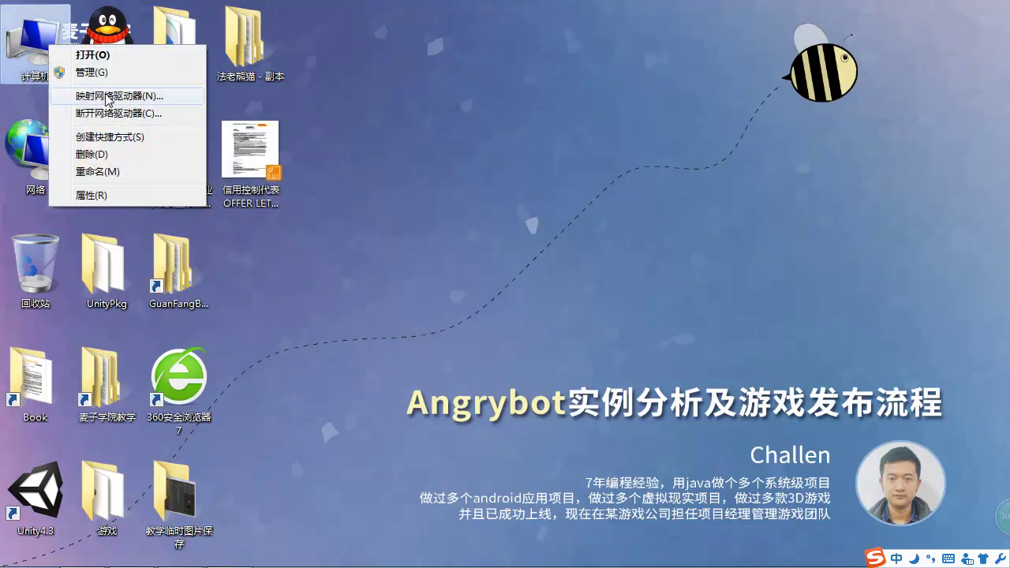
left_click(93, 194)
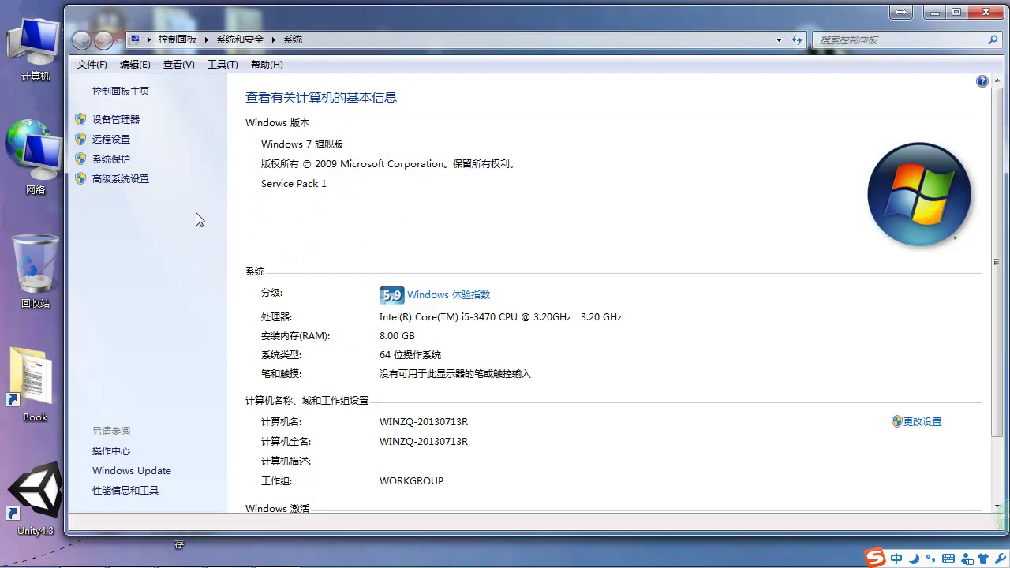
left_click(132, 181)
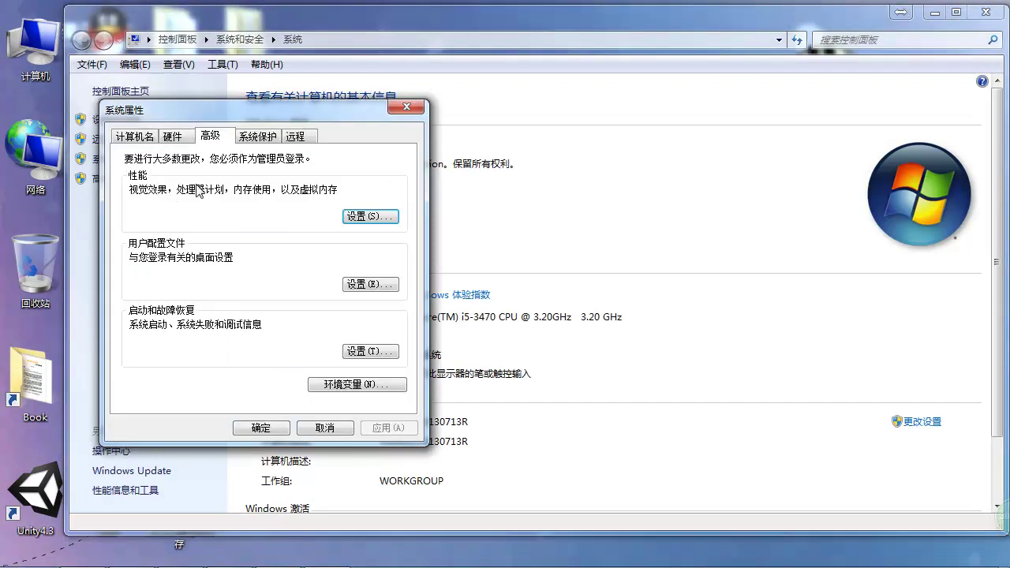
left_click(347, 385)
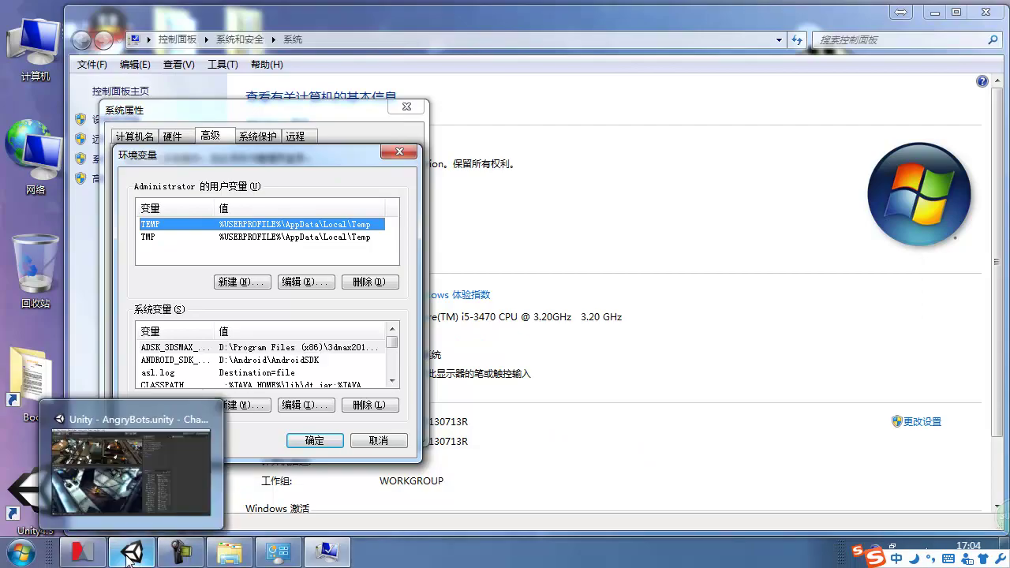
Step: Switch back to Mindjet and read the notes on checking the JAVA_HOME, path and classpath system variables
left_click(198, 557)
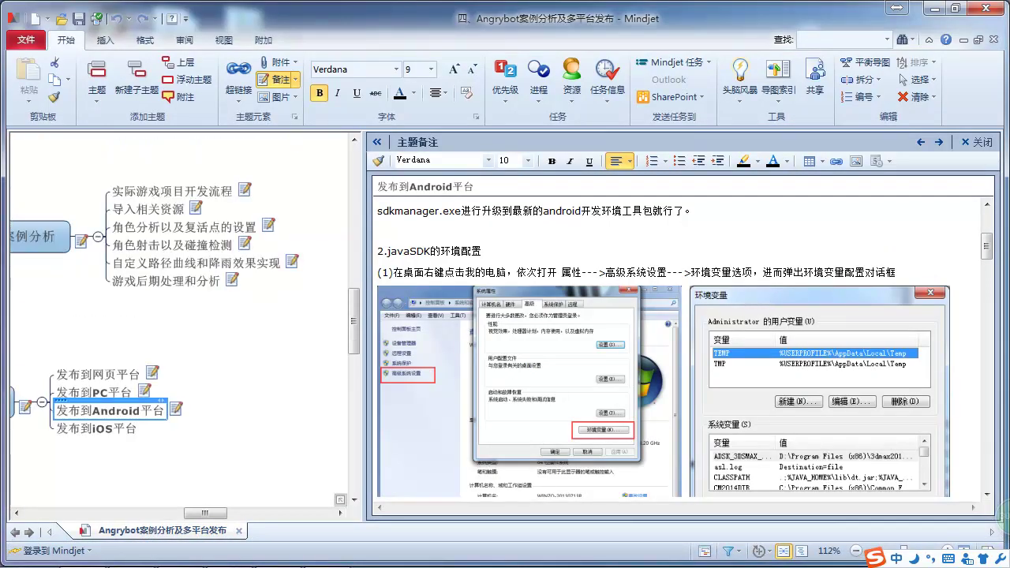
left_click_drag(997, 251, 994, 257)
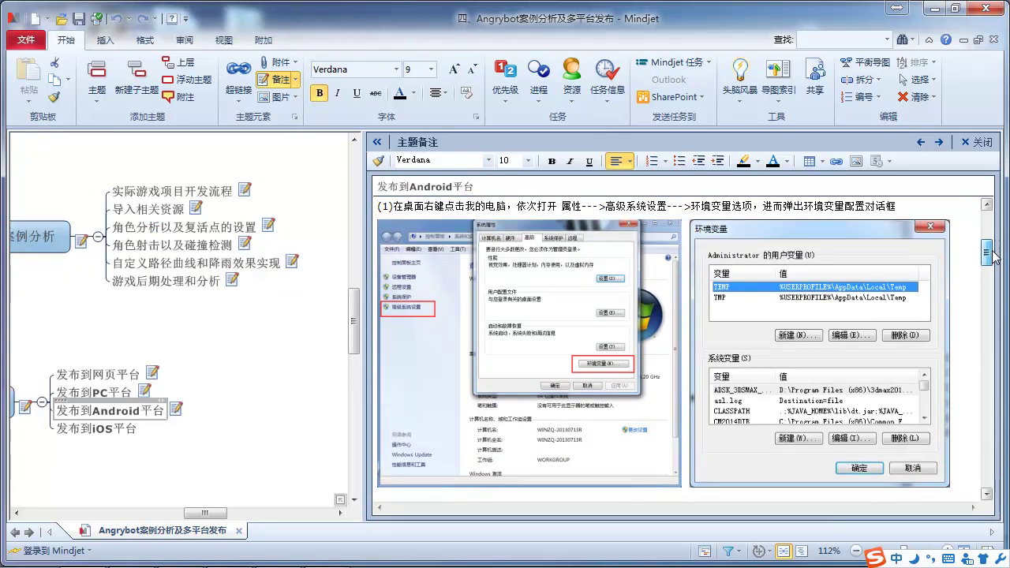
left_click_drag(995, 258, 998, 280)
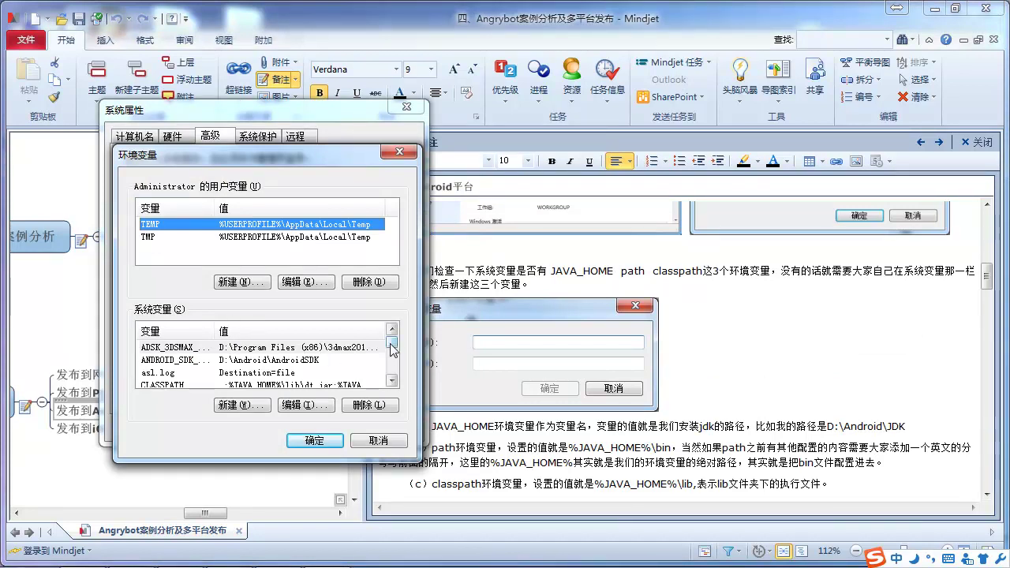
Step: Locate JAVA_HOME among the system variables and open the dialog for creating a new system variable
scroll(392, 357, "down", 3)
left_click_drag(397, 356, 396, 358)
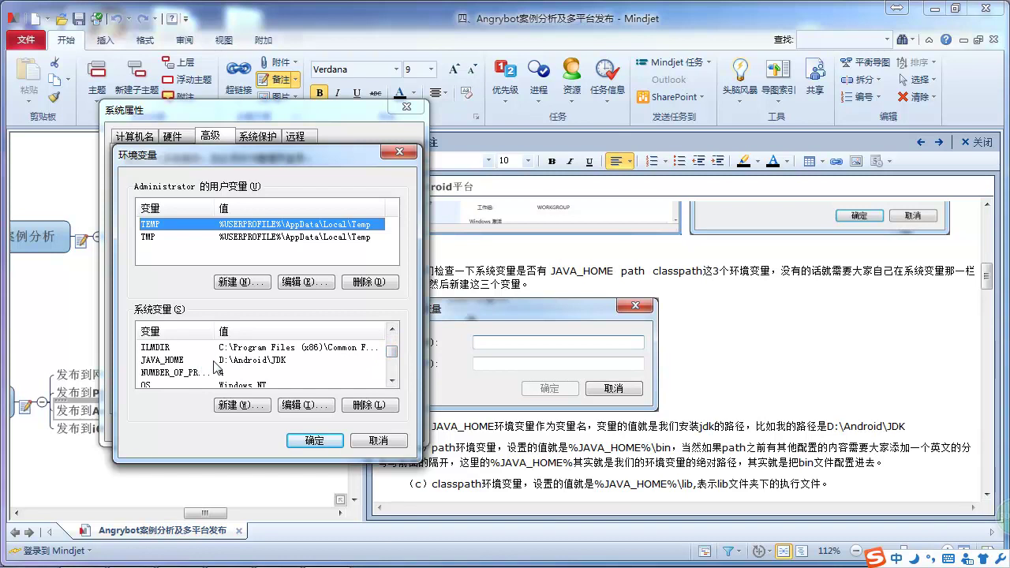
left_click(240, 405)
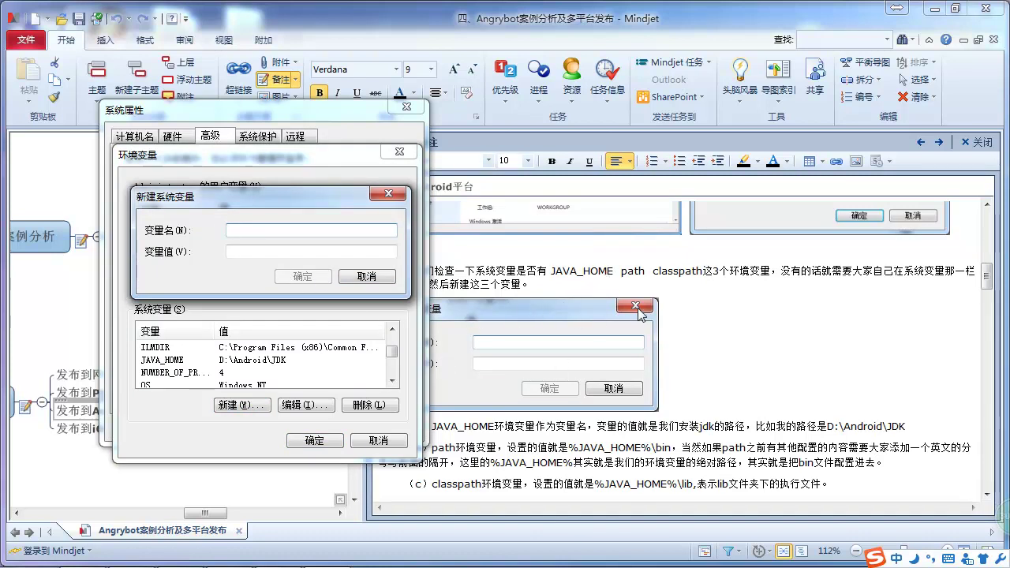
Step: Return to the Mindjet notes and highlight the JAVA_HOME variable name and its example path D:\Android\JDK
left_click(474, 328)
scroll(423, 401, "down", 1)
left_click_drag(434, 388, 582, 390)
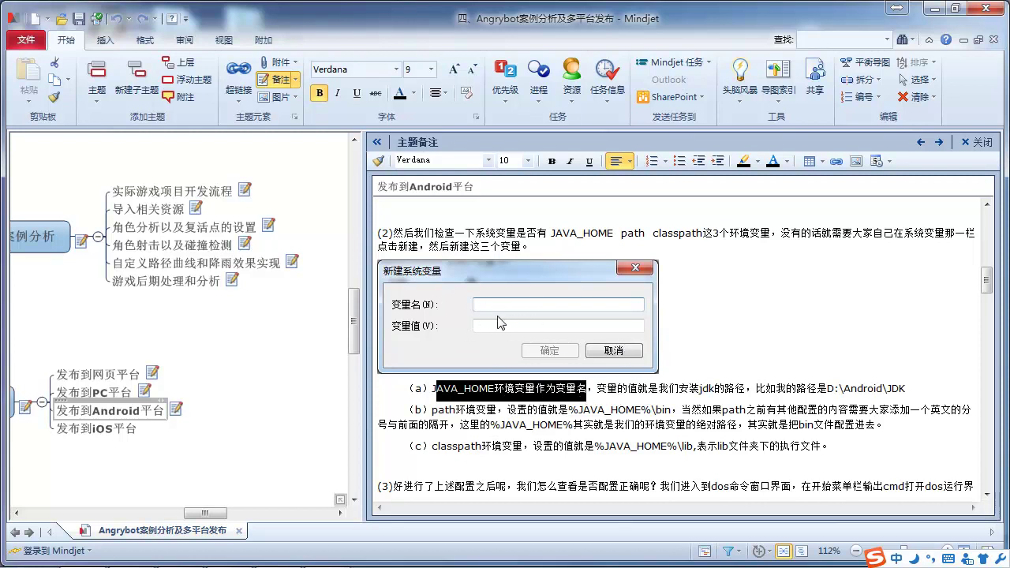
left_click(441, 390)
left_click_drag(432, 390, 494, 389)
left_click(419, 338)
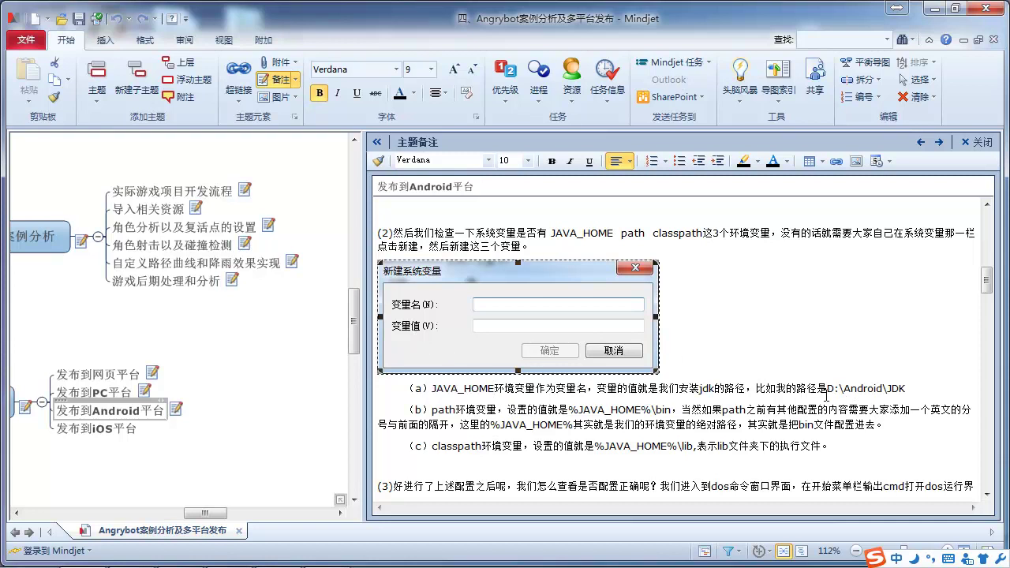
left_click_drag(825, 389, 911, 390)
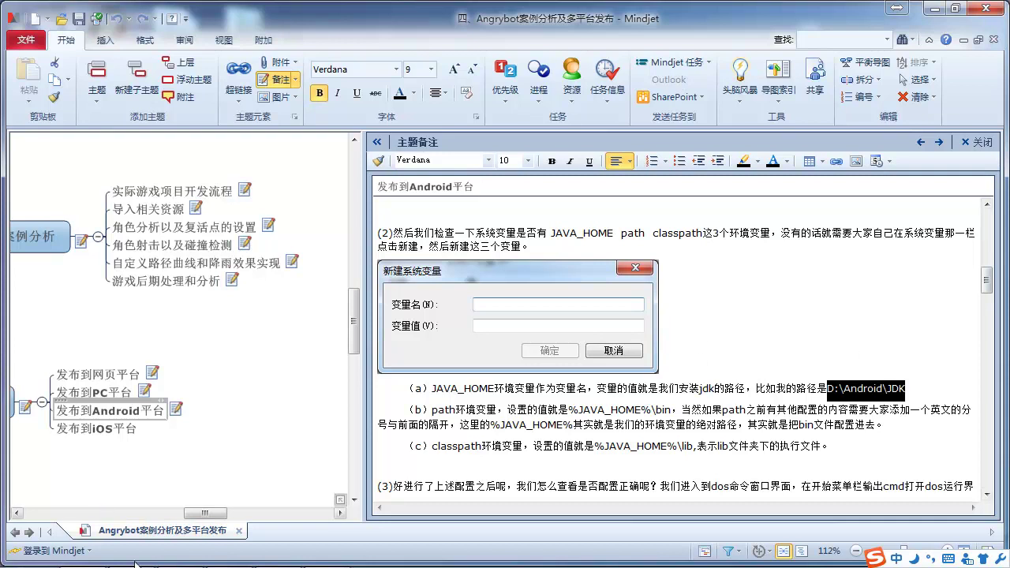
Step: Switch to the Android folder window, display the full path of its JDK folder, and minimize the window
mouse_move(229, 555)
left_click(285, 475)
left_click(19, 37)
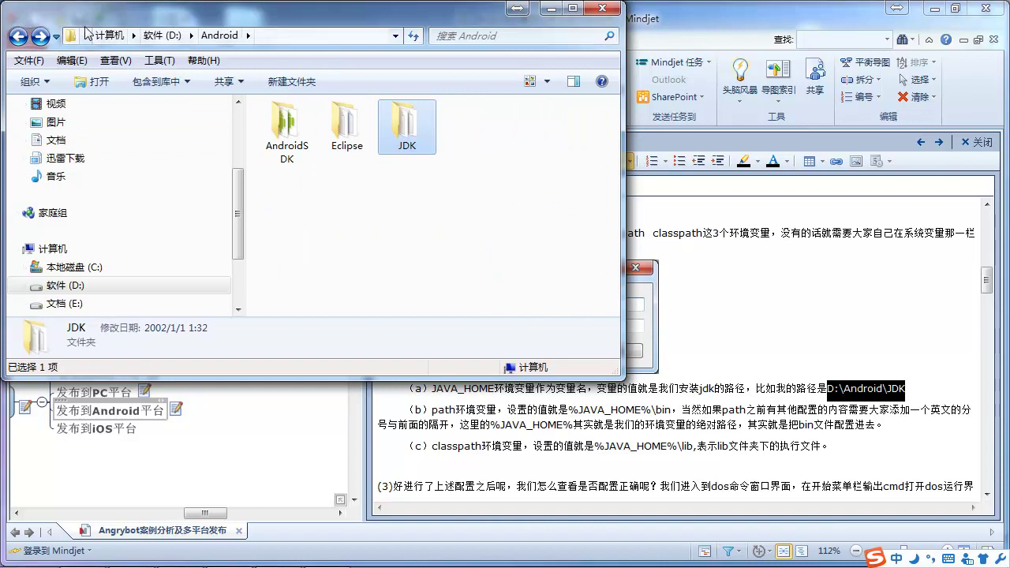
left_click_drag(110, 11, 277, 86)
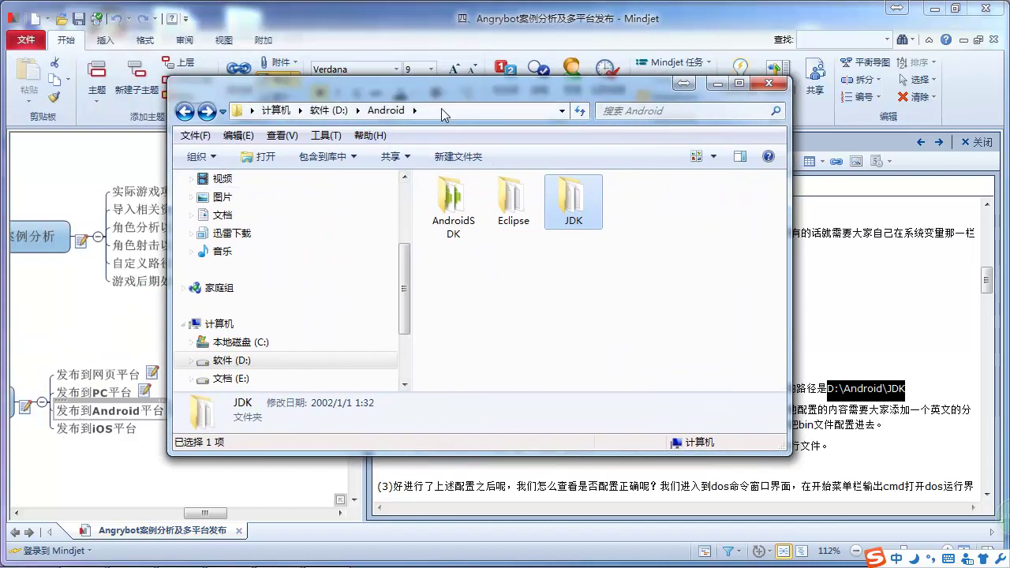
left_click(442, 110)
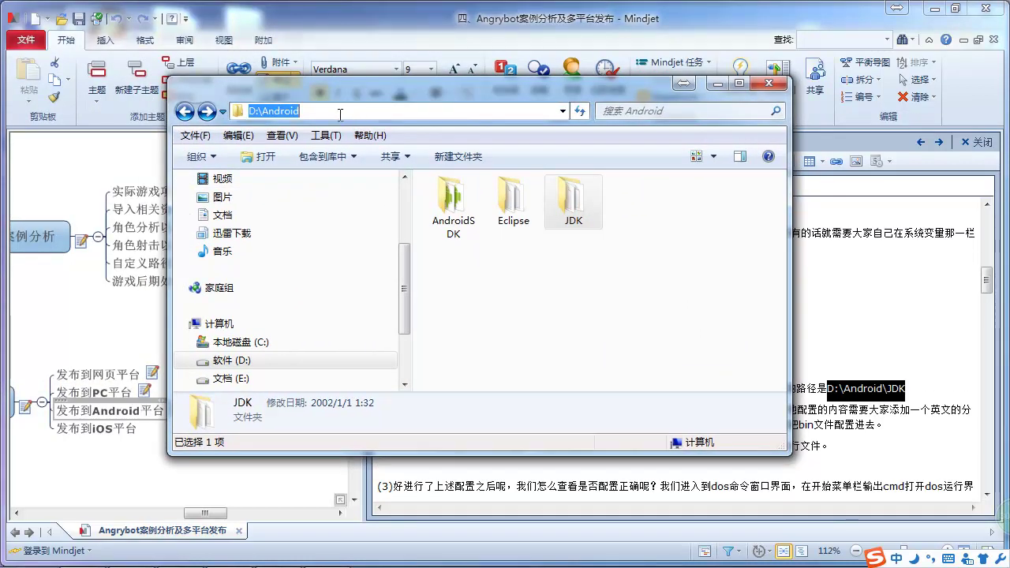
double_click(573, 199)
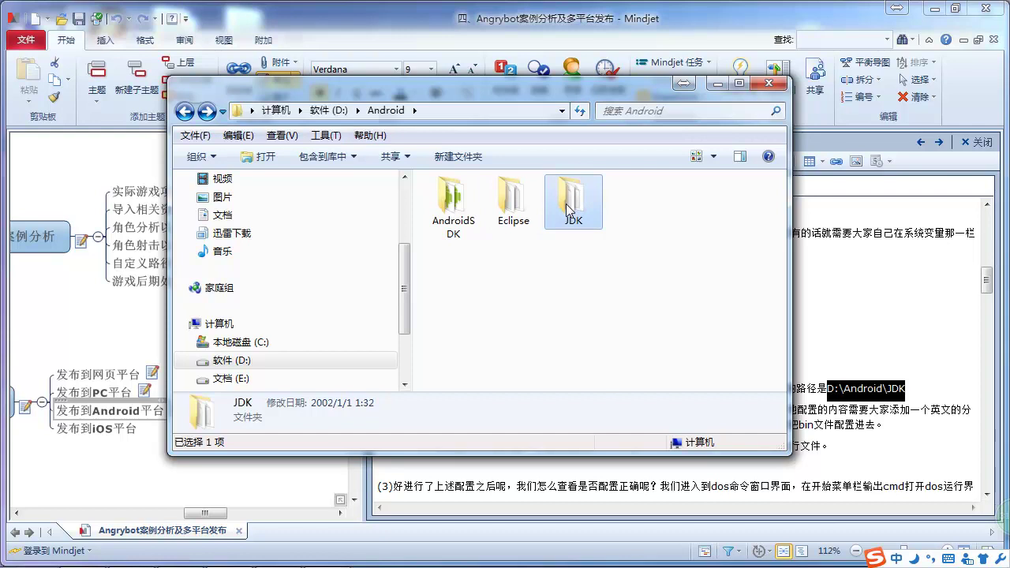
left_click(479, 111)
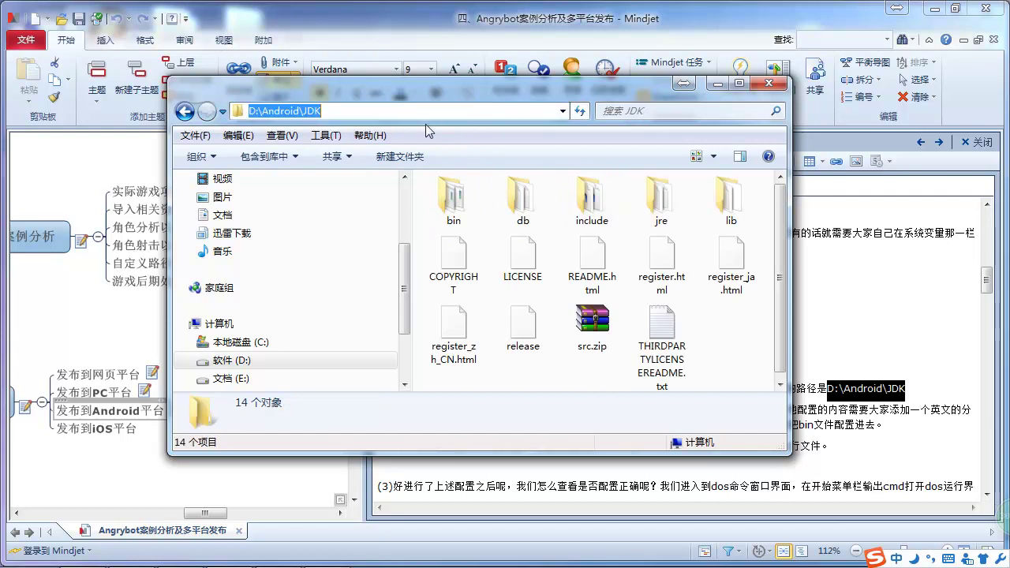
left_click(712, 90)
Step: Highlight %JAVA_HOME%\bin in the notes as the value for the path environment variable
mouse_move(133, 555)
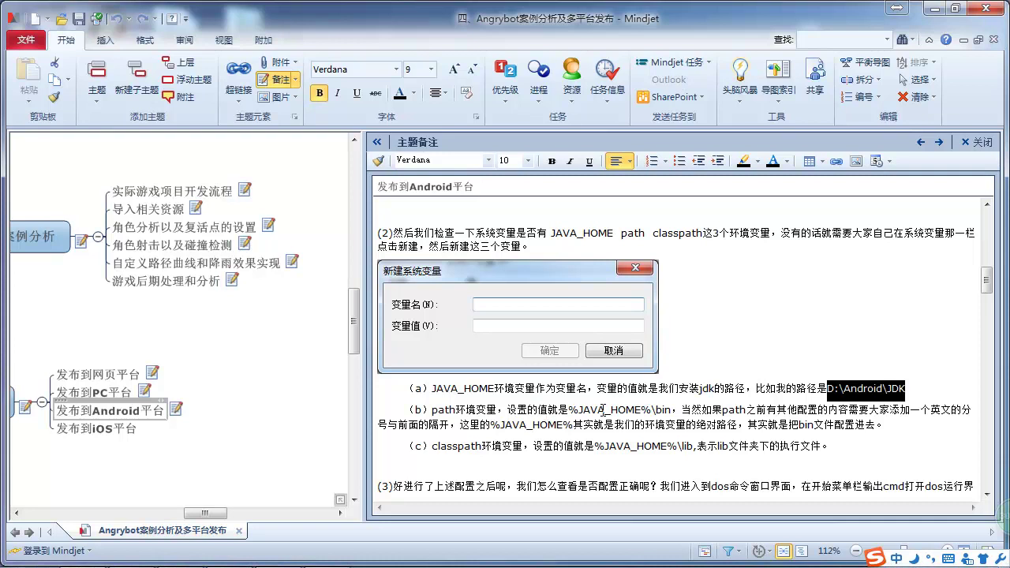
left_click_drag(568, 410, 646, 405)
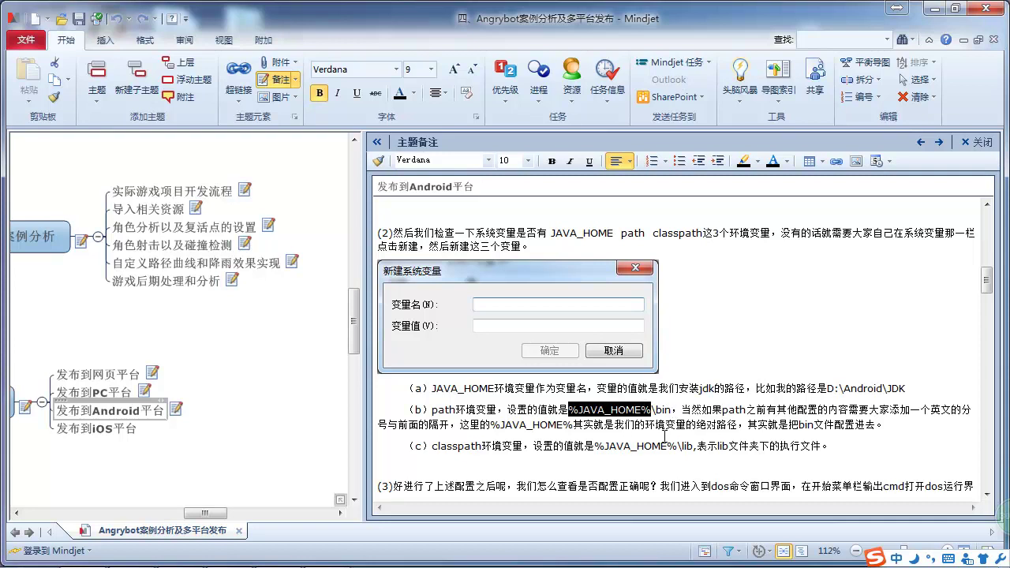
left_click(557, 425)
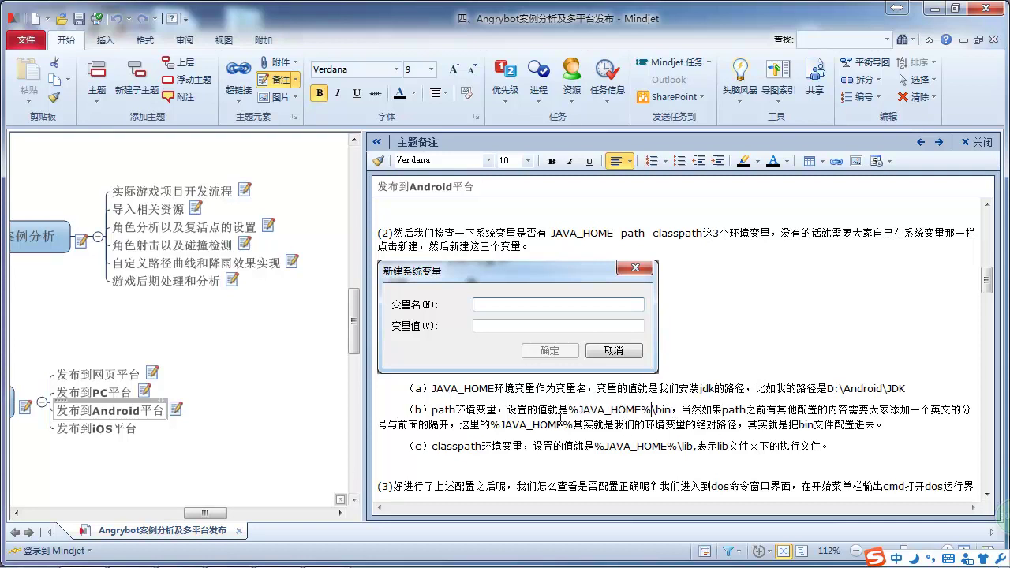
left_click_drag(569, 410, 668, 402)
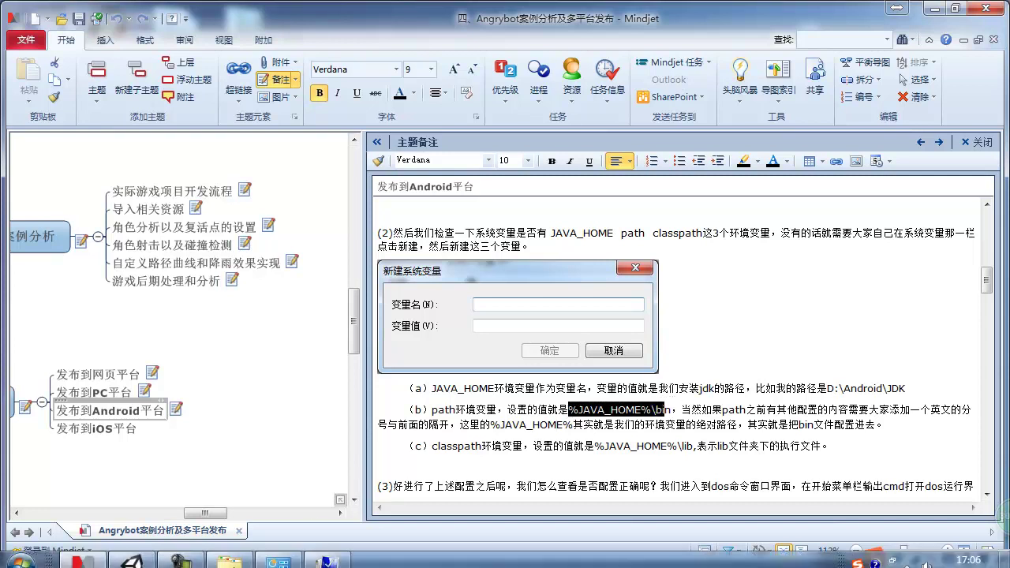
Step: Return to the environment variables window, cancel the new system variable, and open Path to highlight its %ANDROID_SDK_HOME%\tools entry
mouse_move(278, 552)
left_click(214, 483)
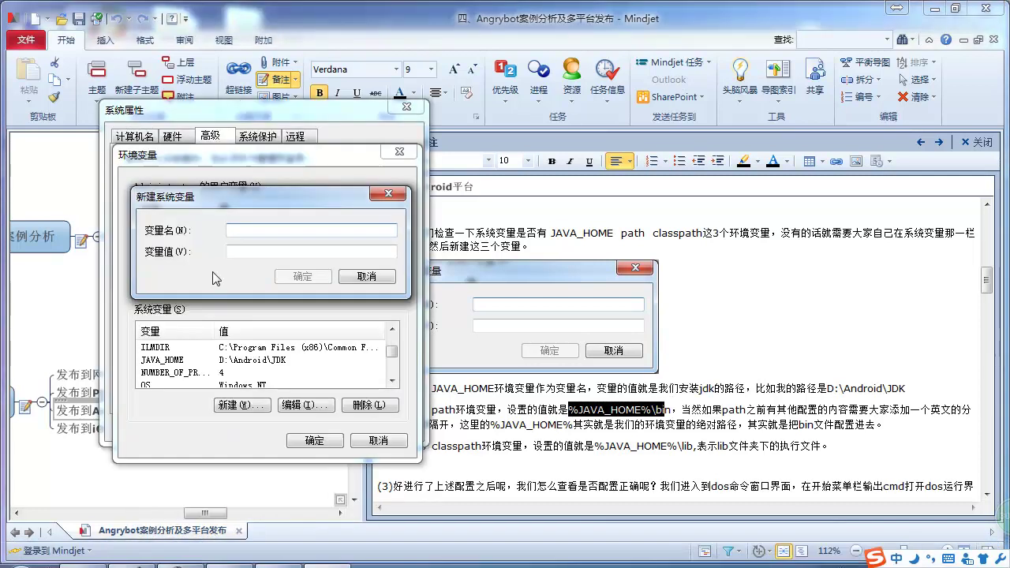
left_click(365, 276)
mouse_move(397, 360)
left_mouse_down()
mouse_move(399, 351)
mouse_move(395, 377)
mouse_move(395, 357)
left_mouse_up()
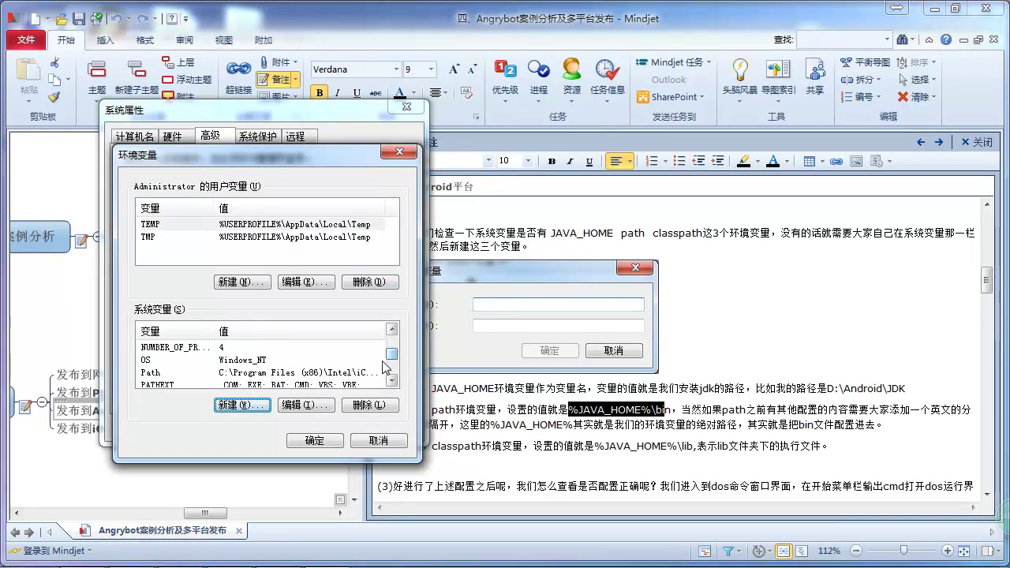
double_click(248, 372)
left_click(288, 251)
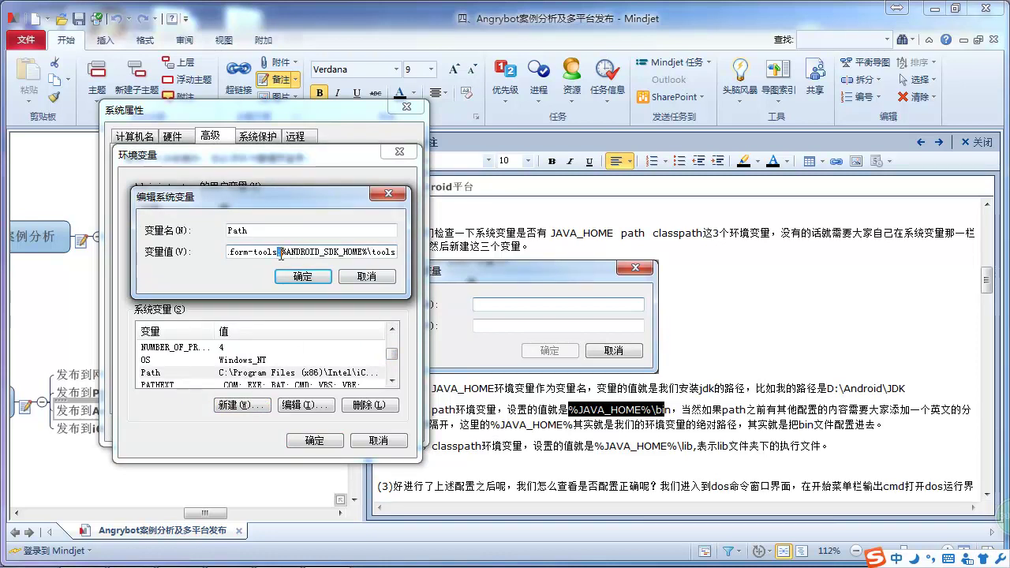
left_click_drag(288, 255, 406, 252)
Step: Try a semicolon separator at the end of the Path value, remove it, and accept the variable
left_click(403, 252)
key("shift")
type(";")
key("BackSpace")
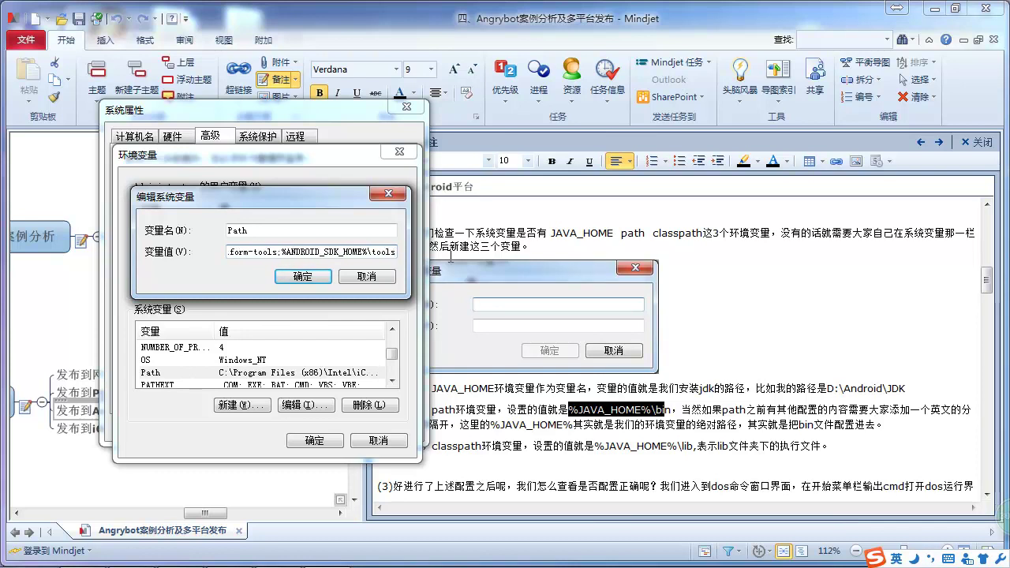
left_click(300, 277)
left_click(314, 440)
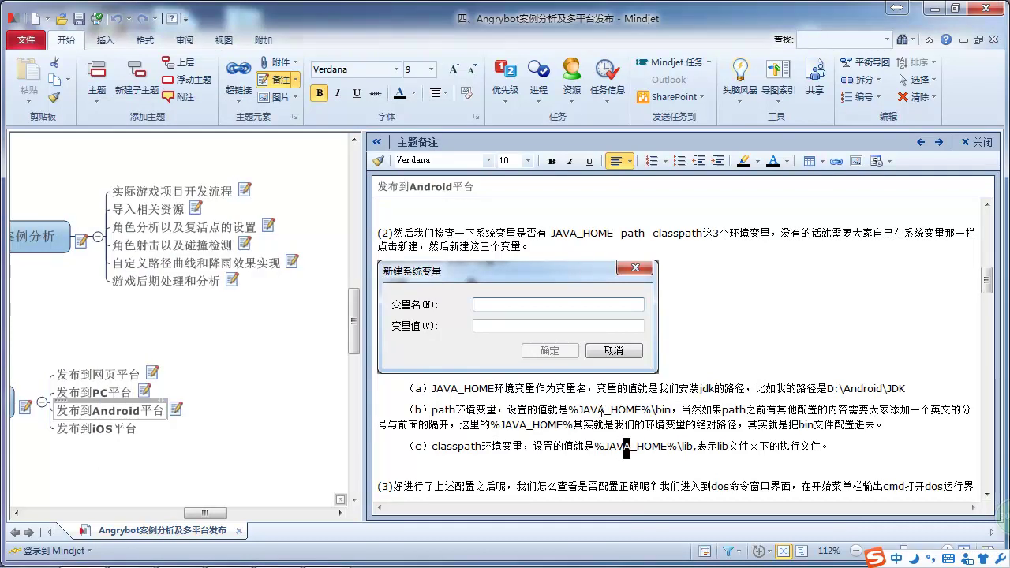
Step: Highlight %JAVA_HOME%\bin in the Mindjet notes and move on to the classpath variable paragraph
left_click_drag(568, 409, 672, 411)
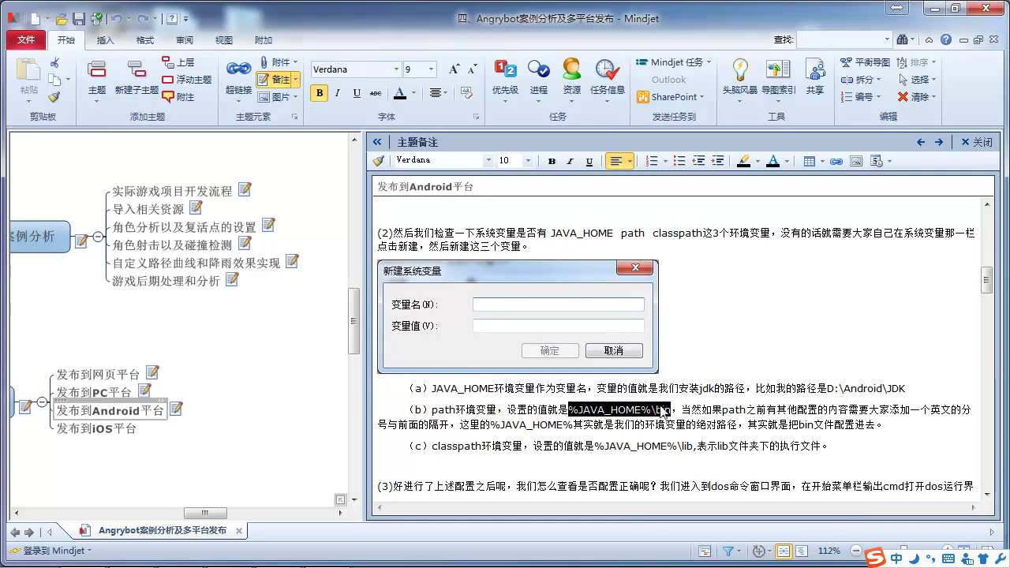
scroll(671, 412, "down", 2)
left_click(490, 386)
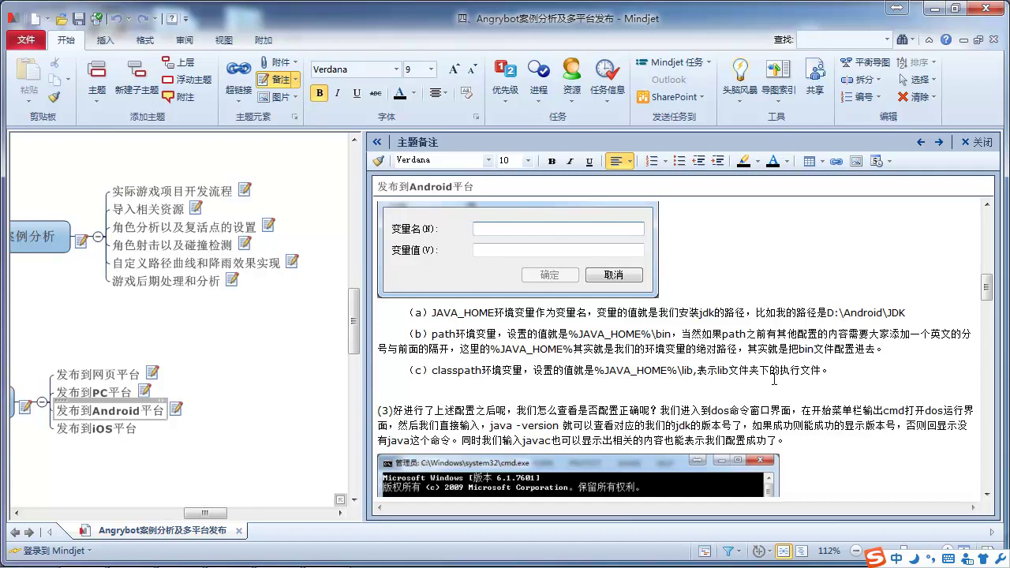
Step: Open the CLASSPATH system variable for editing, highlight parts of its value, and cancel without changing it
left_click(278, 555)
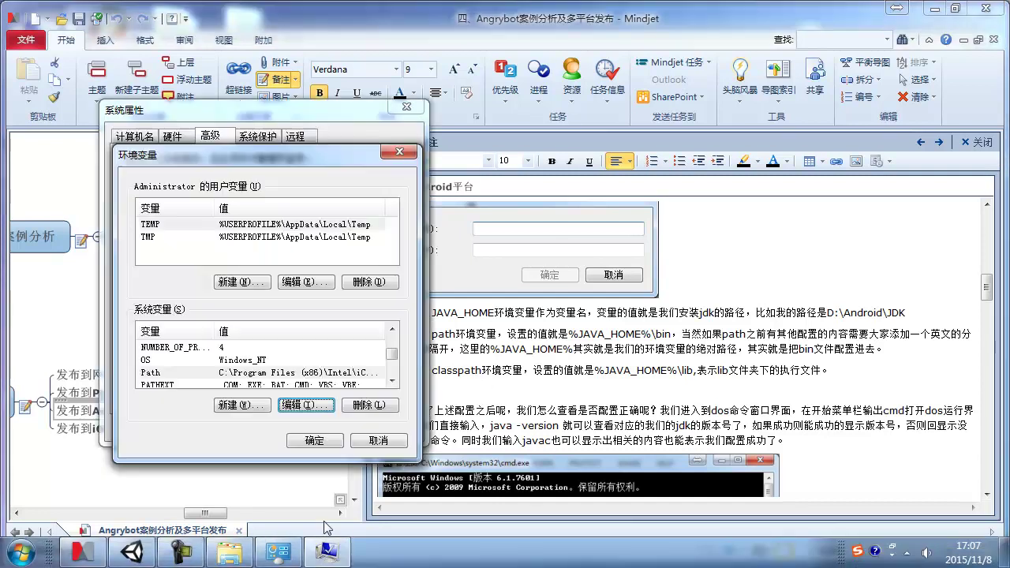
left_click_drag(396, 354, 392, 347)
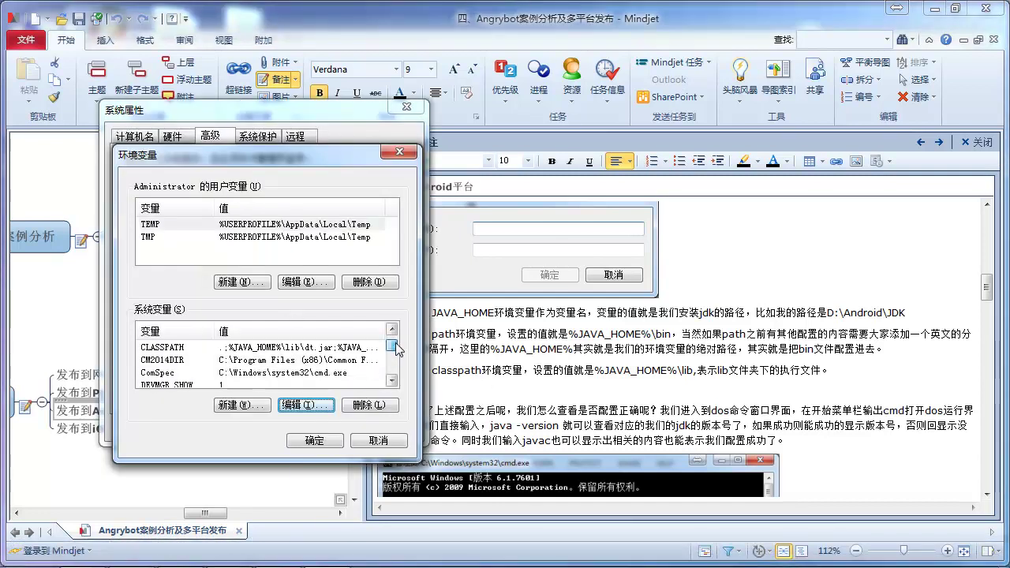
left_click(279, 350)
left_click(298, 405)
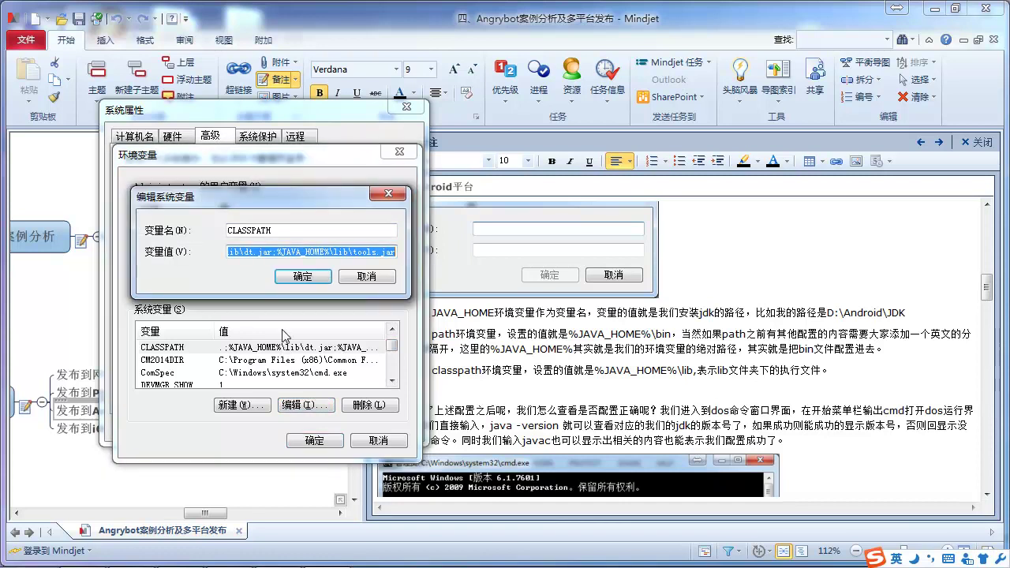
left_click(285, 252)
left_click_drag(278, 248, 203, 252)
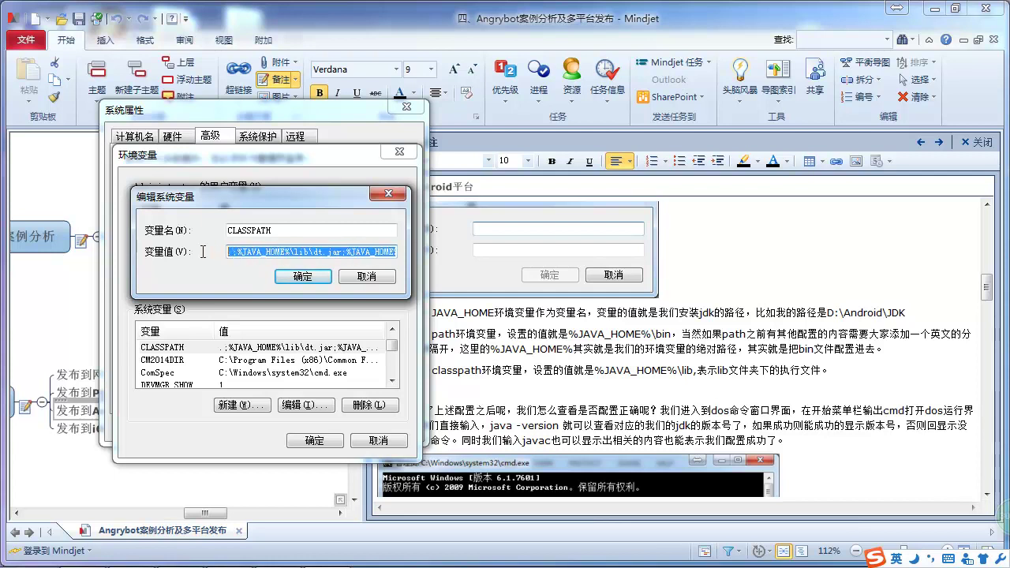
left_click(293, 255)
left_click_drag(284, 252, 197, 251)
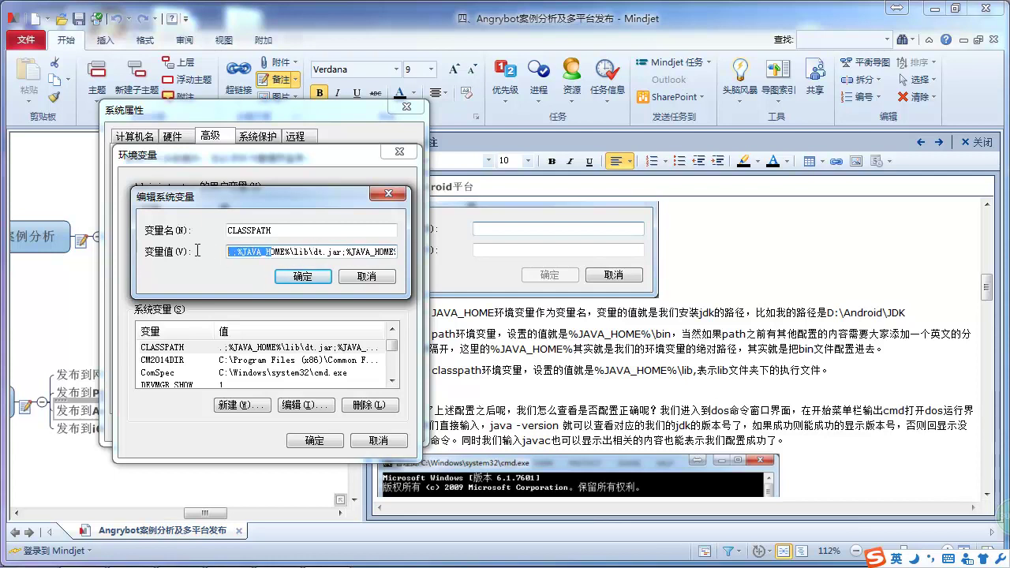
left_click(365, 278)
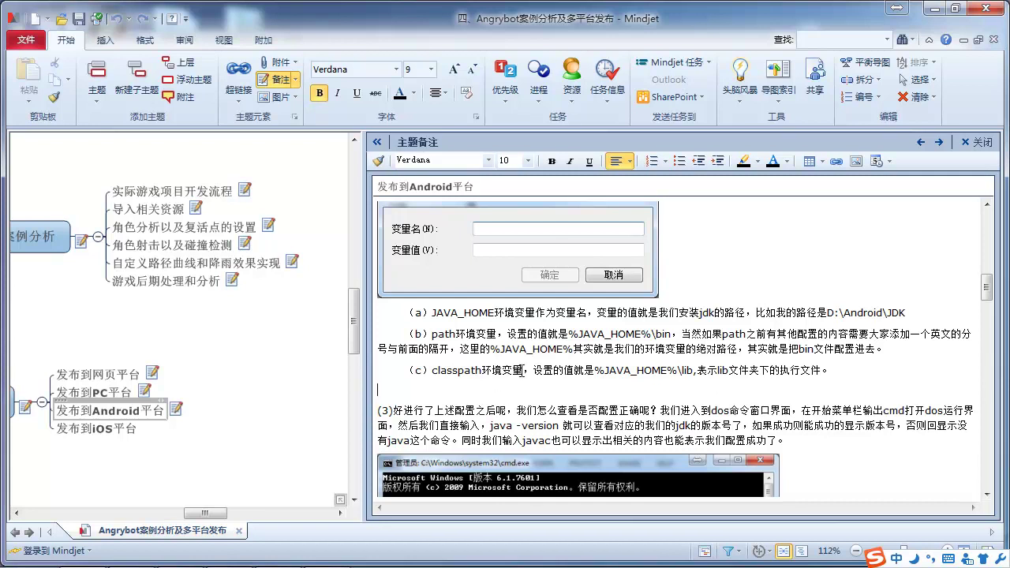
Step: Open a Command Prompt window with cmd and reposition it clear of the mind map
scroll(524, 370, "down", 1)
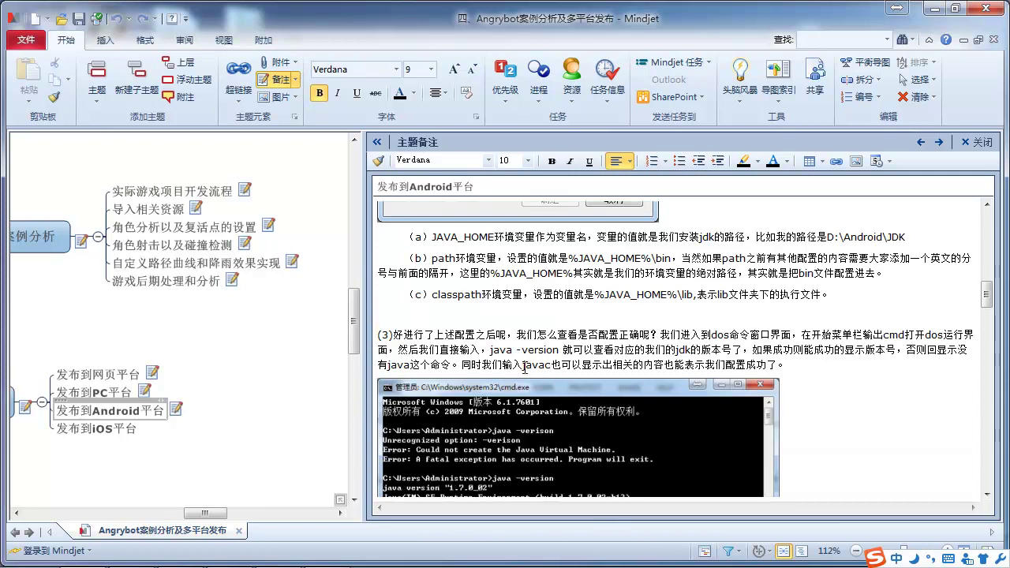
scroll(535, 357, "up", 1)
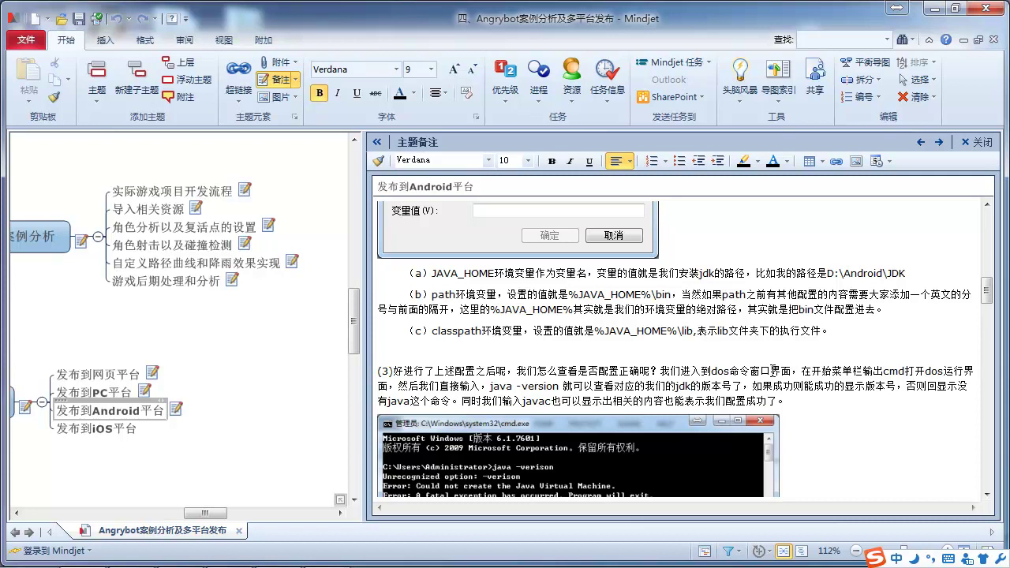
left_click(17, 552)
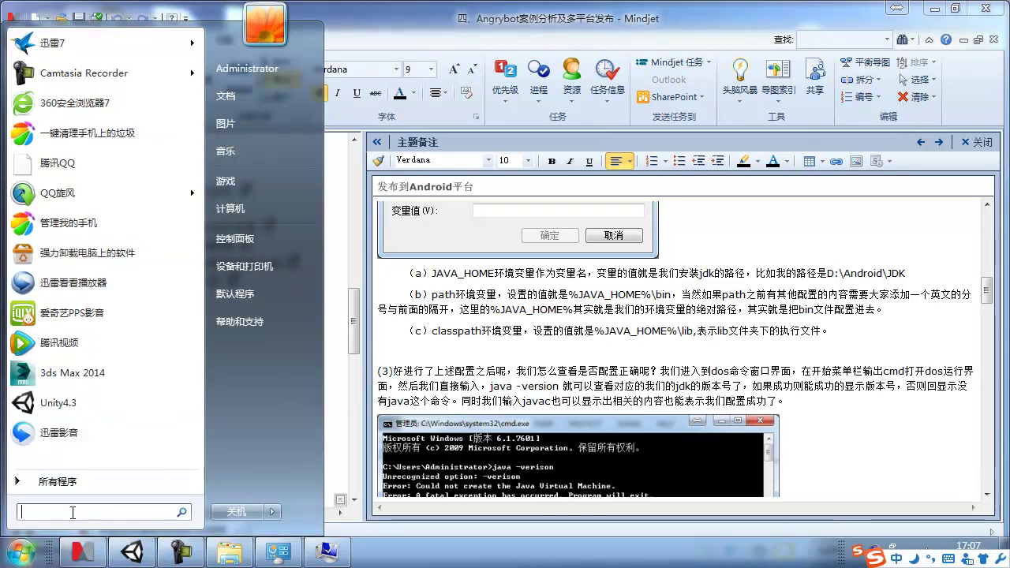
type("cmd")
key("Return")
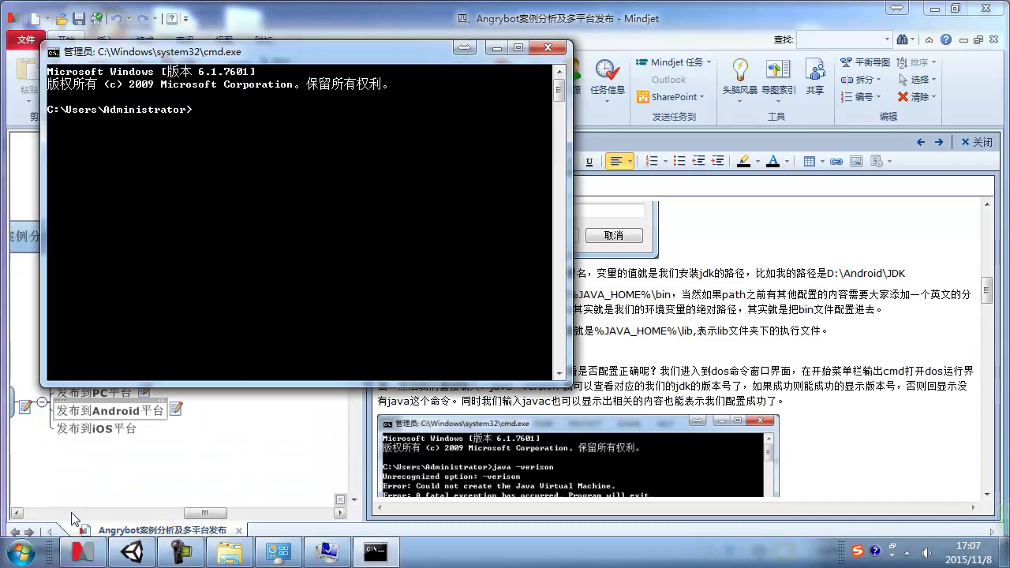
left_click_drag(335, 42, 512, 86)
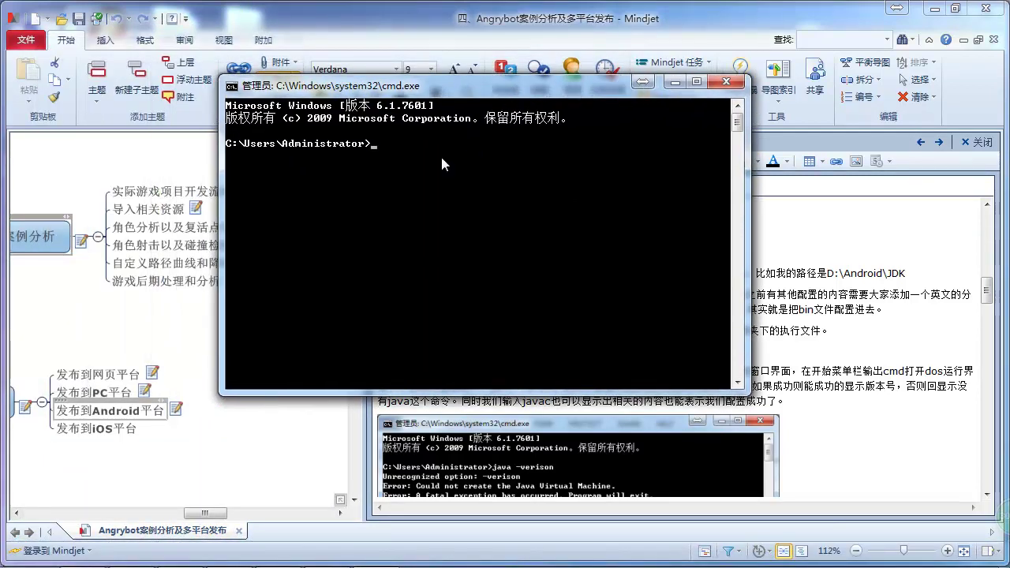
left_click_drag(430, 86, 614, 67)
Step: Check the Java installation by running java -version in the Command Prompt
type("java")
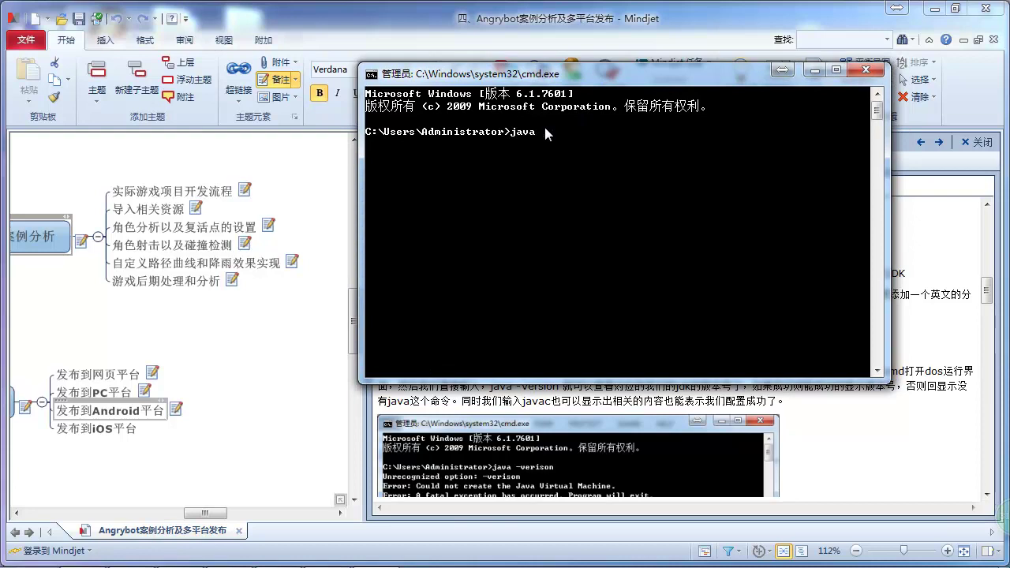
type(" -version")
key("Return")
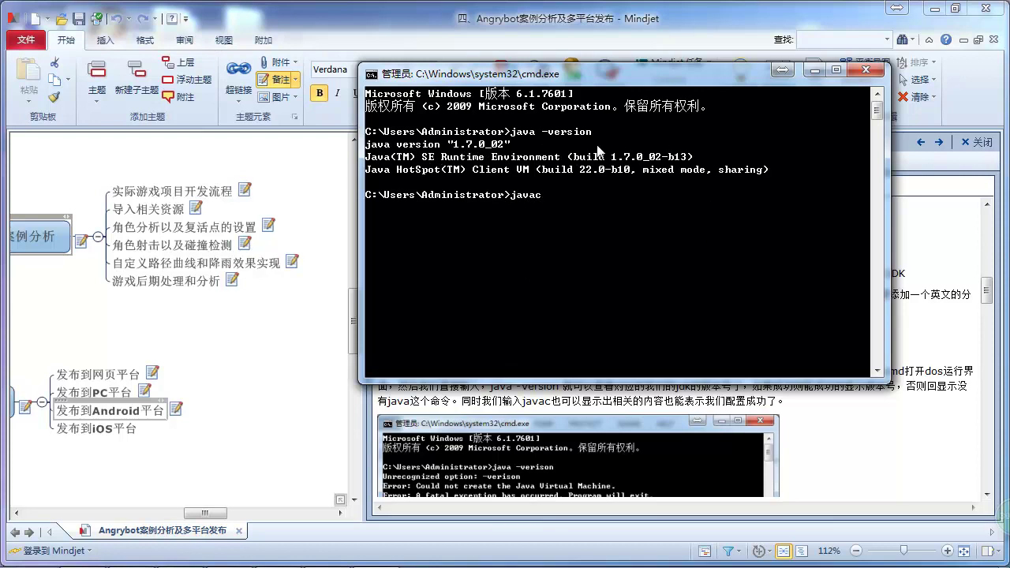
Step: Run javac, look through its list of options, and close the Command Prompt
key("Return")
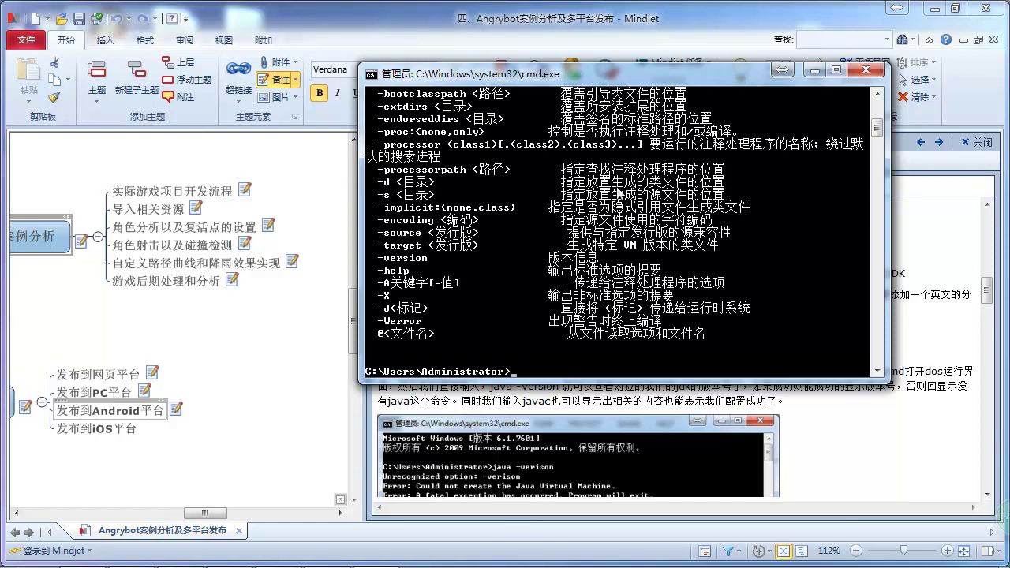
scroll(546, 233, "up", 2)
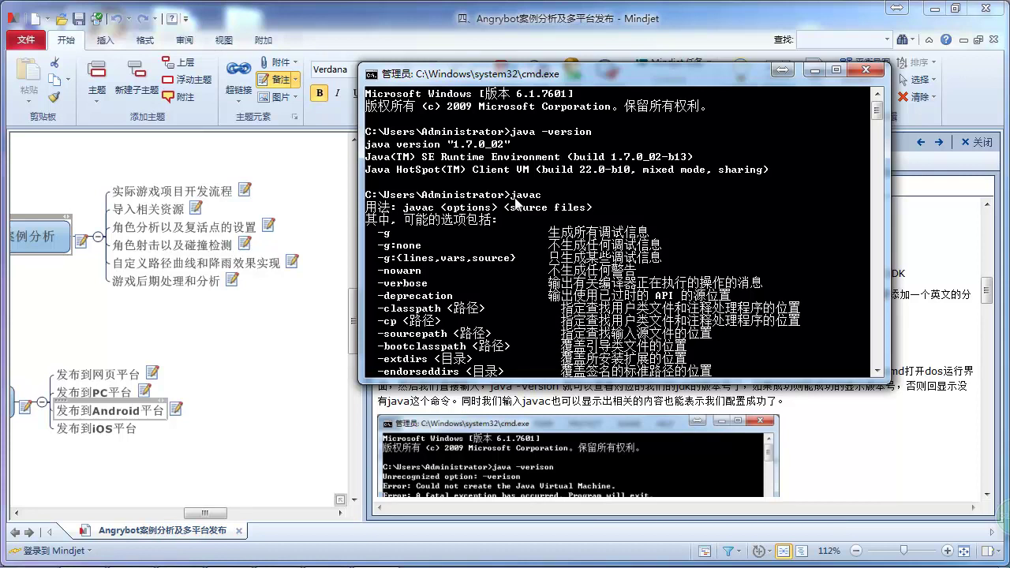
scroll(515, 199, "down", 7)
scroll(515, 197, "up", 4)
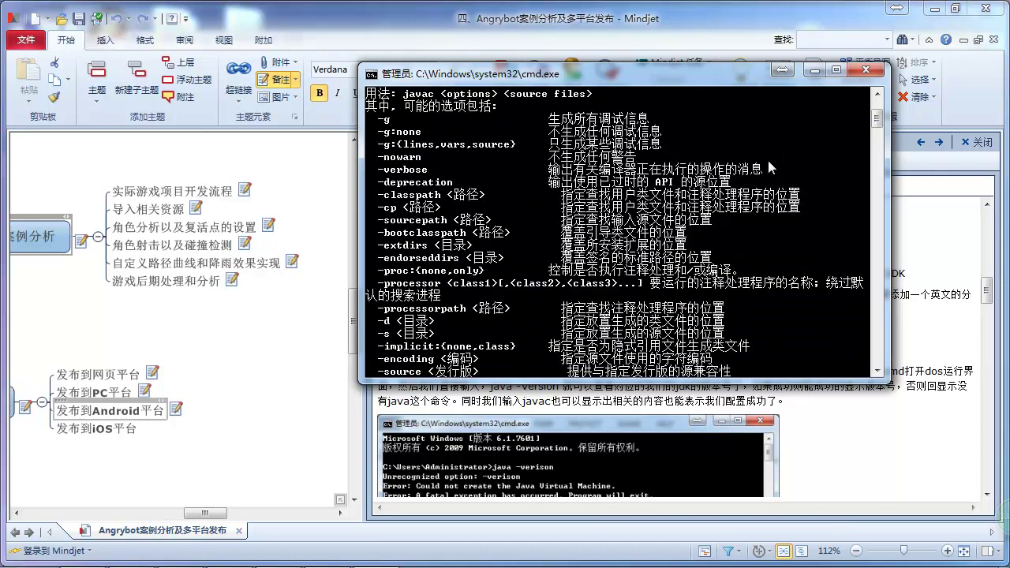
left_click(866, 69)
Step: Read the notes on AndroidSDK setup, then open the ANDROID_SDK_HOME system variable and accept its value D:\Android\AndroidSDK
scroll(787, 444, "down", 3)
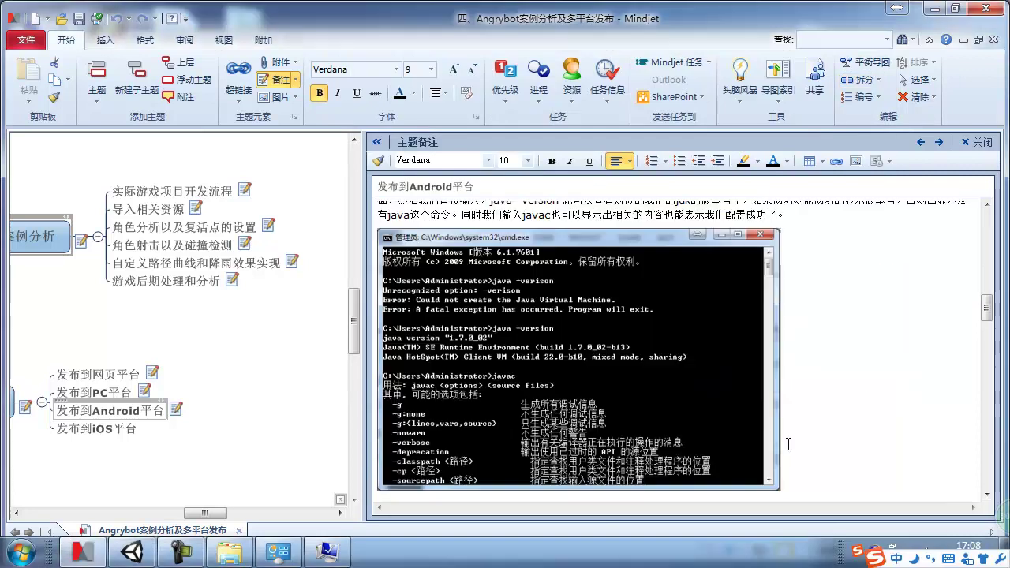
scroll(788, 444, "down", 3)
scroll(786, 411, "up", 5)
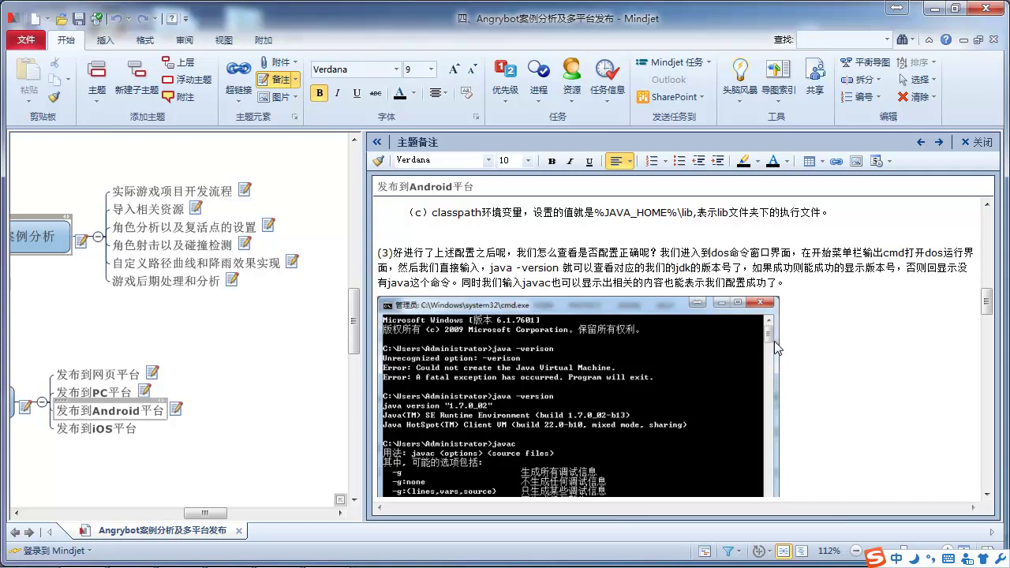
scroll(775, 341, "down", 8)
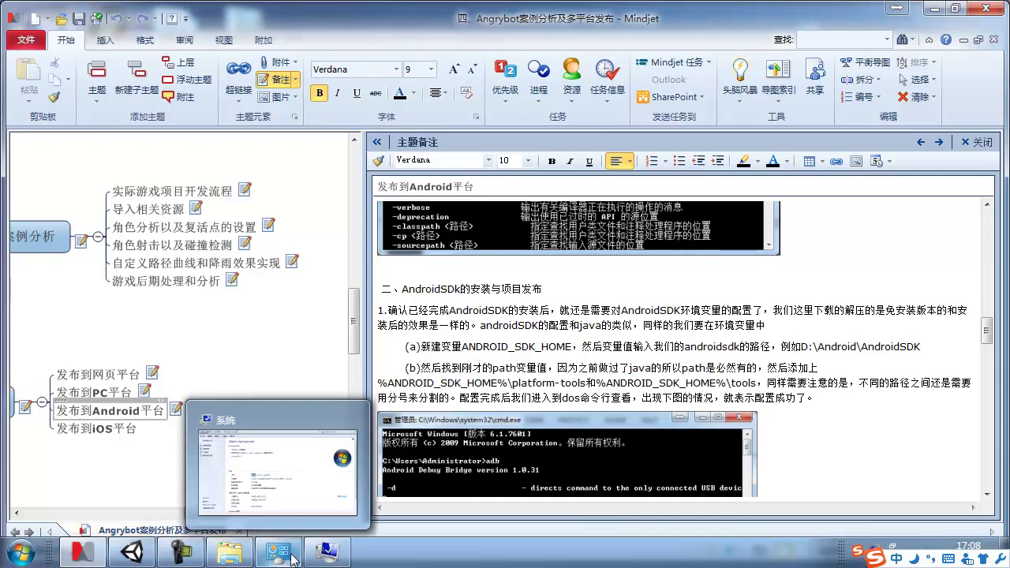
left_click(335, 560)
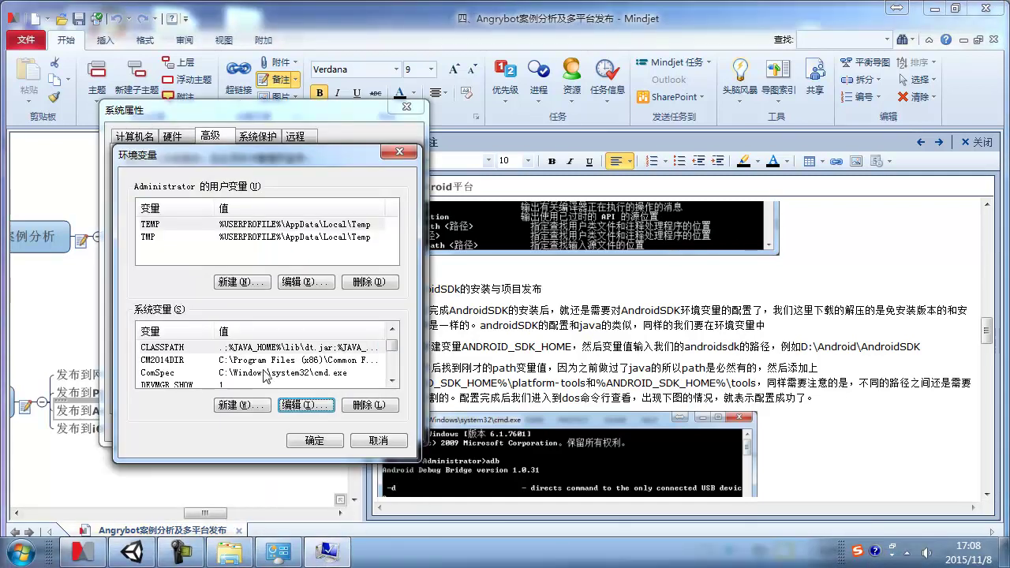
left_click(396, 357)
left_click_drag(393, 352, 394, 330)
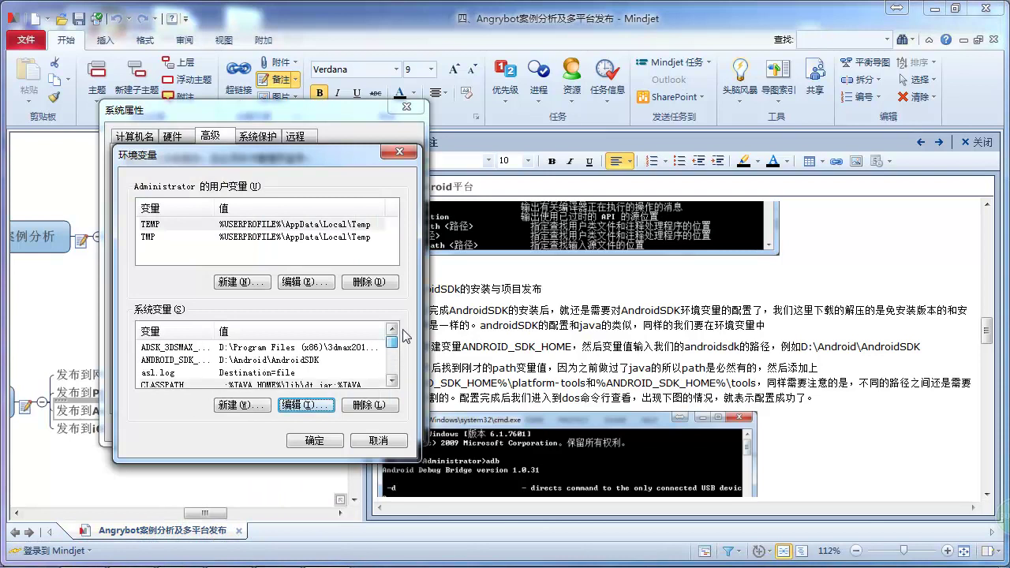
double_click(263, 361)
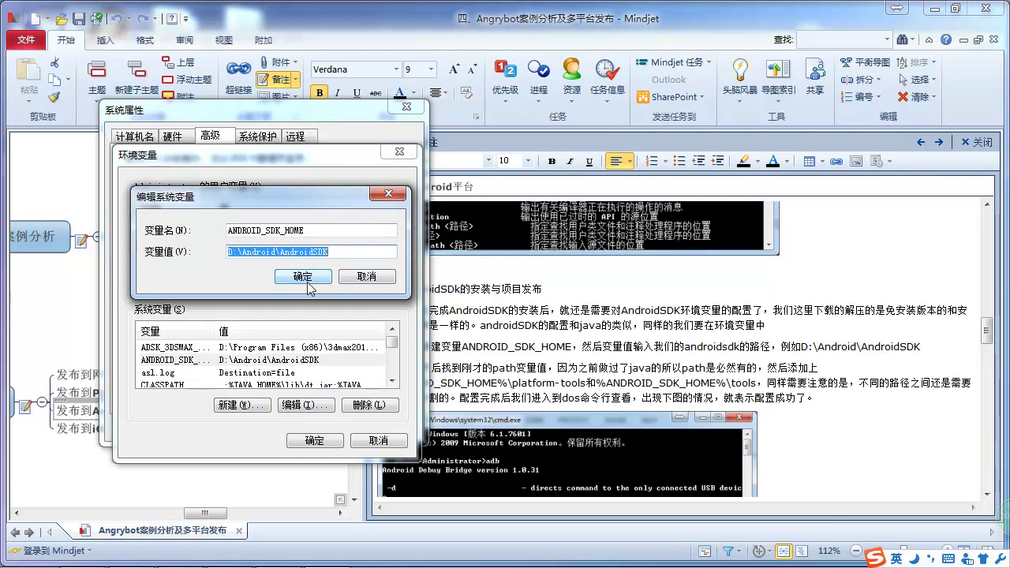
left_click(308, 284)
left_click(314, 440)
key("Return")
Step: Reopen the Path system variable, highlight its %ANDROID_SDK_HOME%\tools entry, and accept the open dialogs
scroll(471, 341, "down", 1)
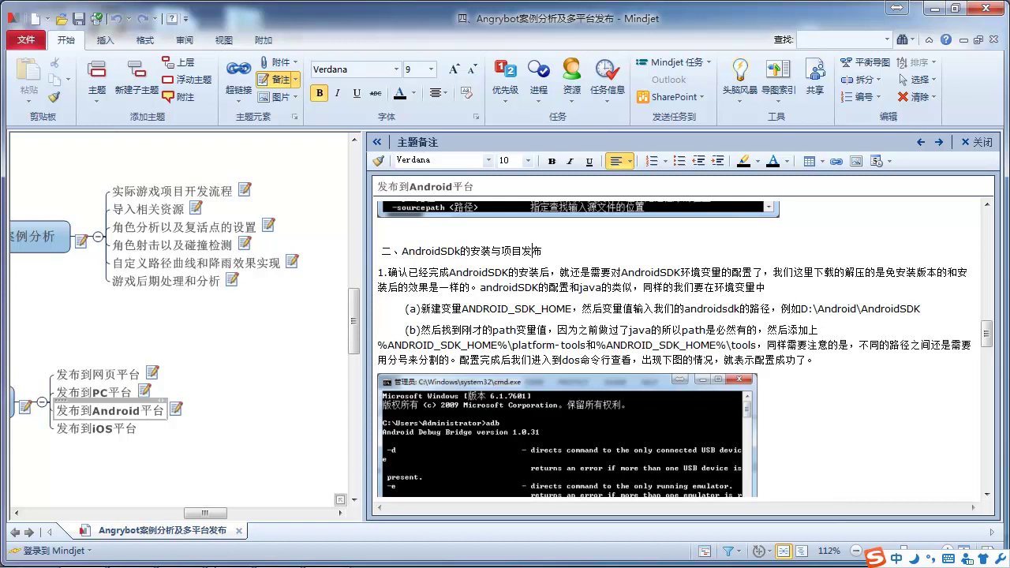
left_click(327, 552)
mouse_move(388, 347)
left_mouse_down()
mouse_move(393, 379)
mouse_move(393, 364)
left_mouse_up()
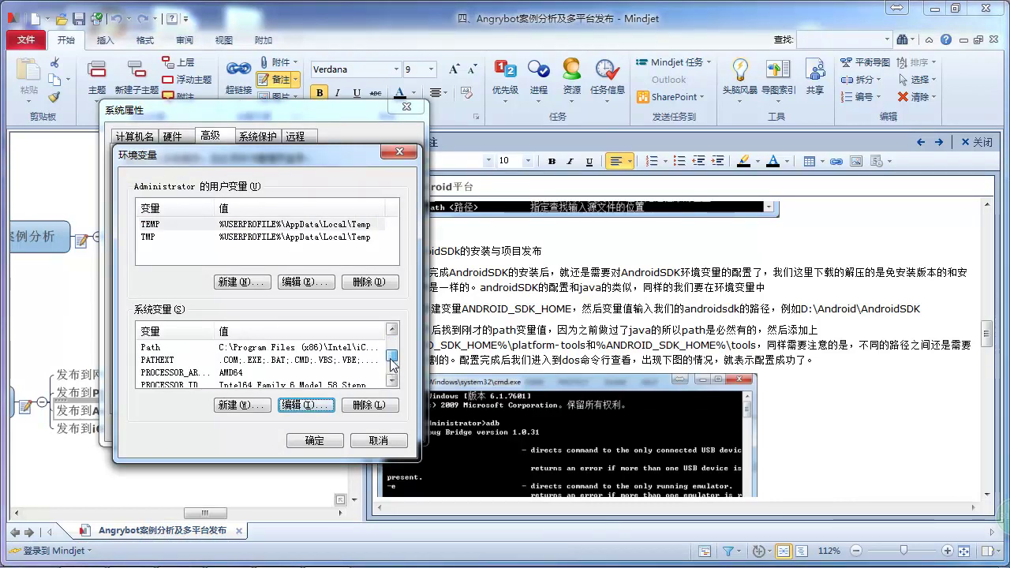
double_click(335, 348)
left_click(313, 258)
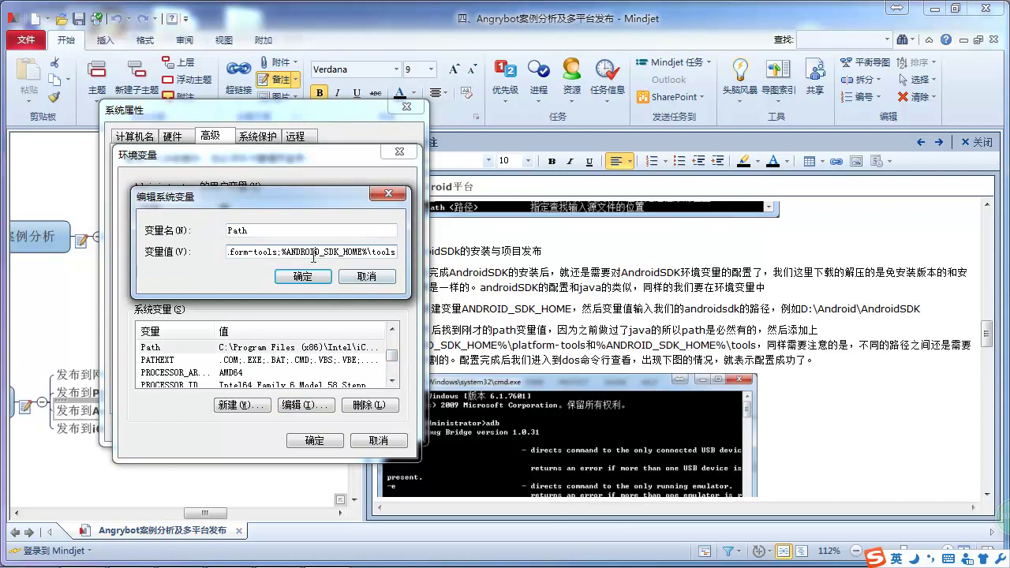
left_click_drag(282, 252, 405, 261)
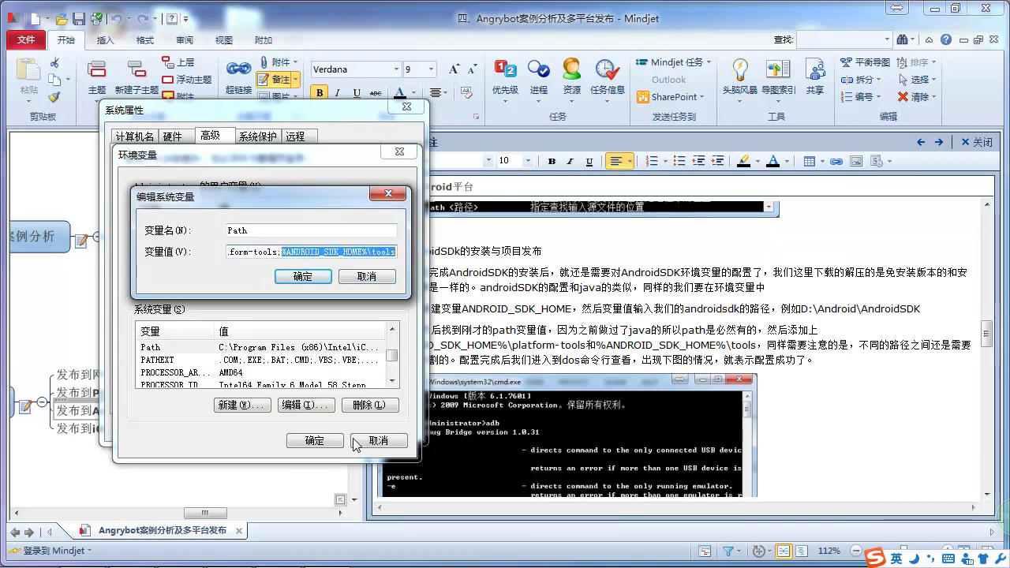
left_click(303, 276)
left_click(302, 439)
left_click(303, 440)
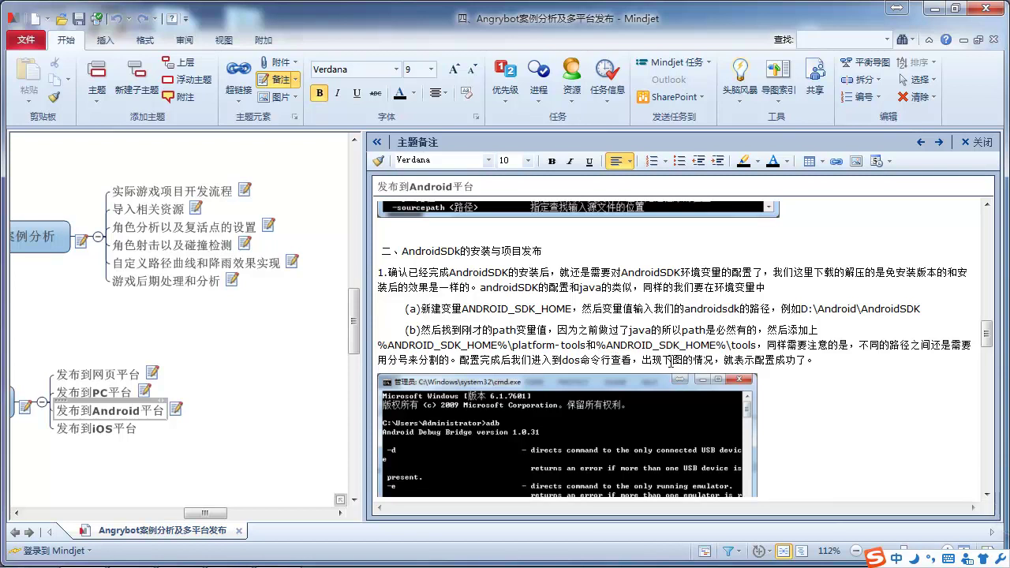
Step: Show the example of checking the AndroidSDK configuration with the adb command in the notes
scroll(670, 361, "down", 3)
scroll(608, 317, "up", 1)
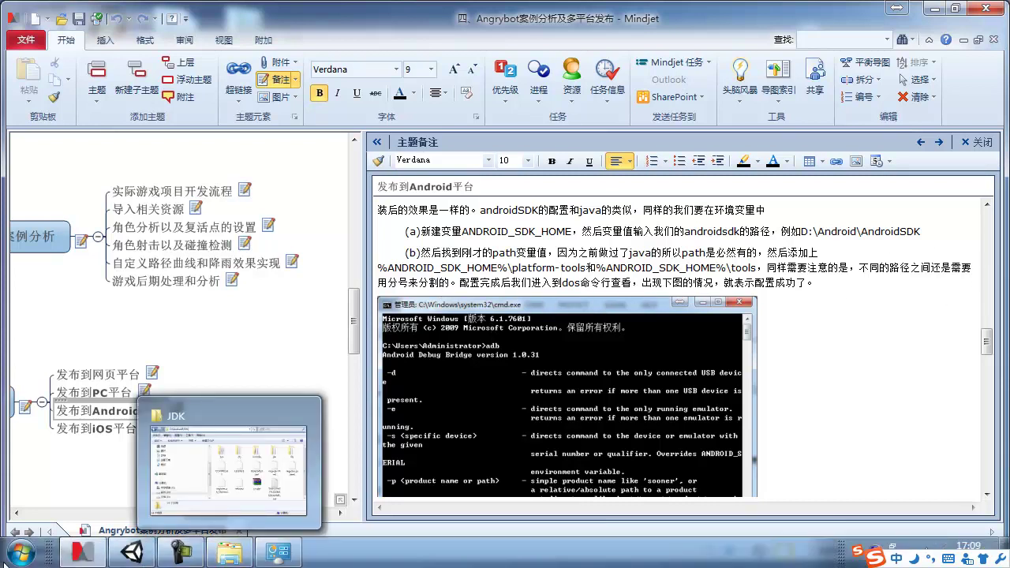
Step: Open a Command Prompt by running cmd and bring its window to the front
left_click(21, 551)
left_click(35, 514)
type("cmd")
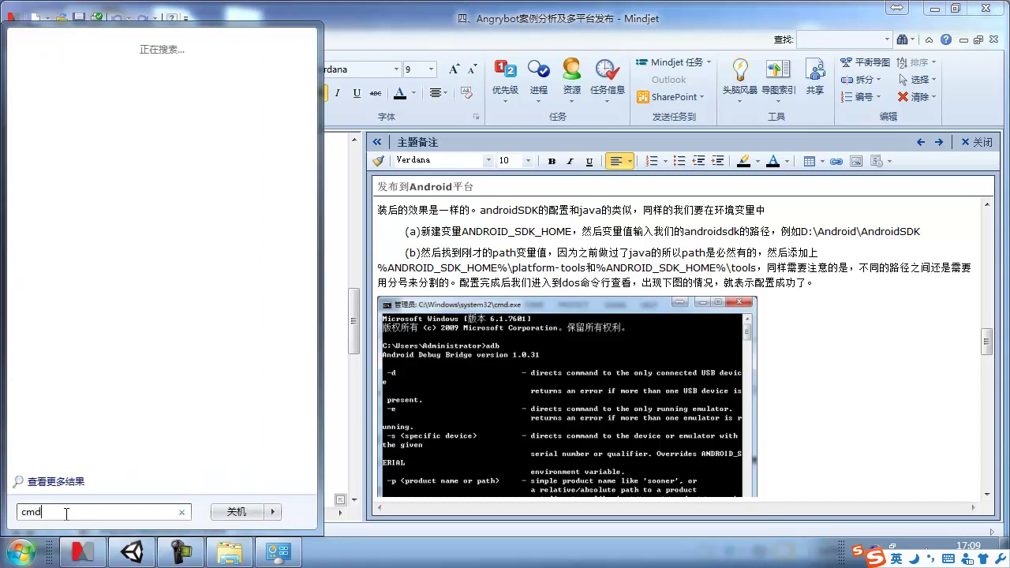
key("Return")
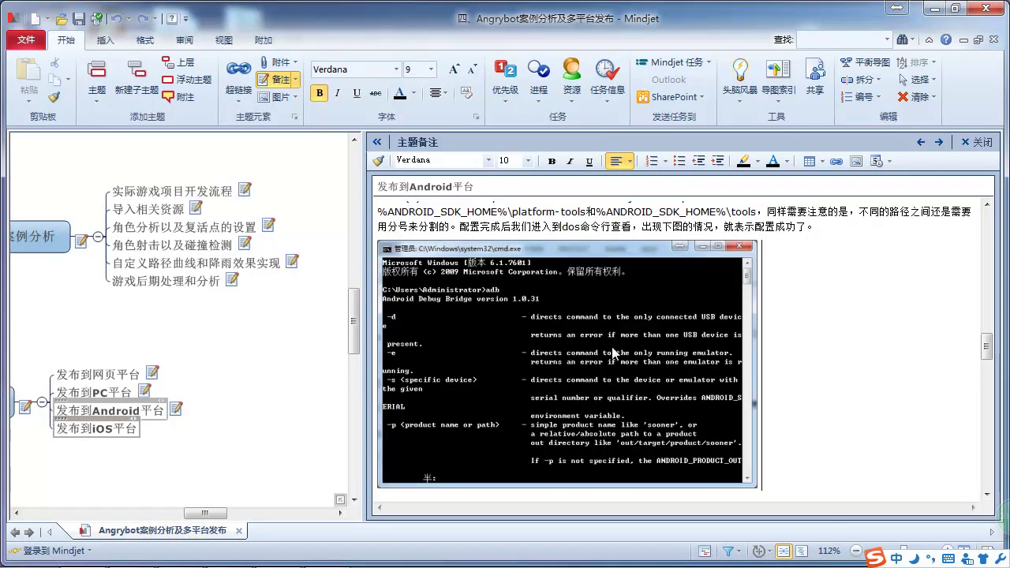
left_click(329, 551)
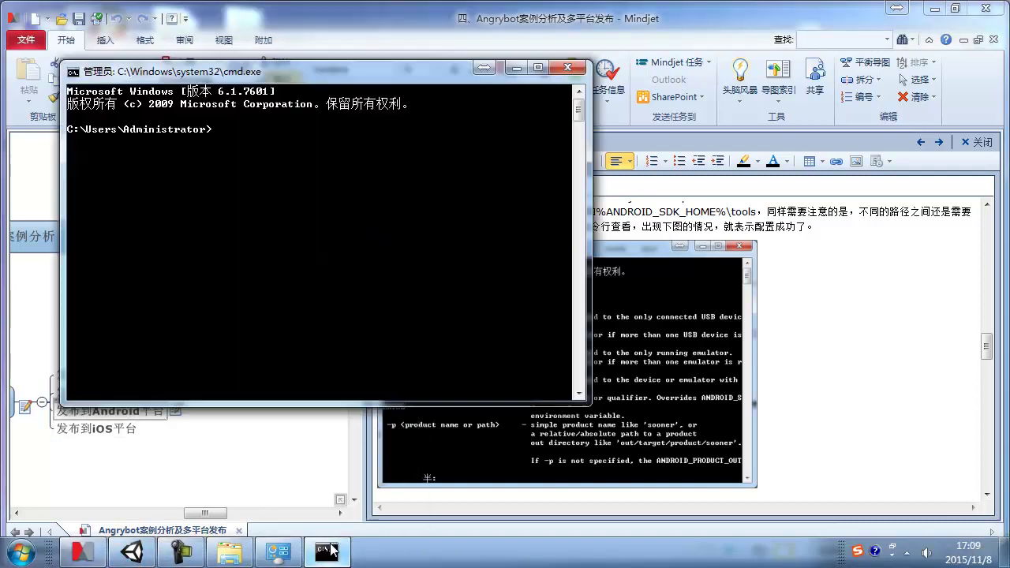
Step: Run adb, look at the beginning of its output, and close the Command Prompt
type("ad")
key("shift")
type("b")
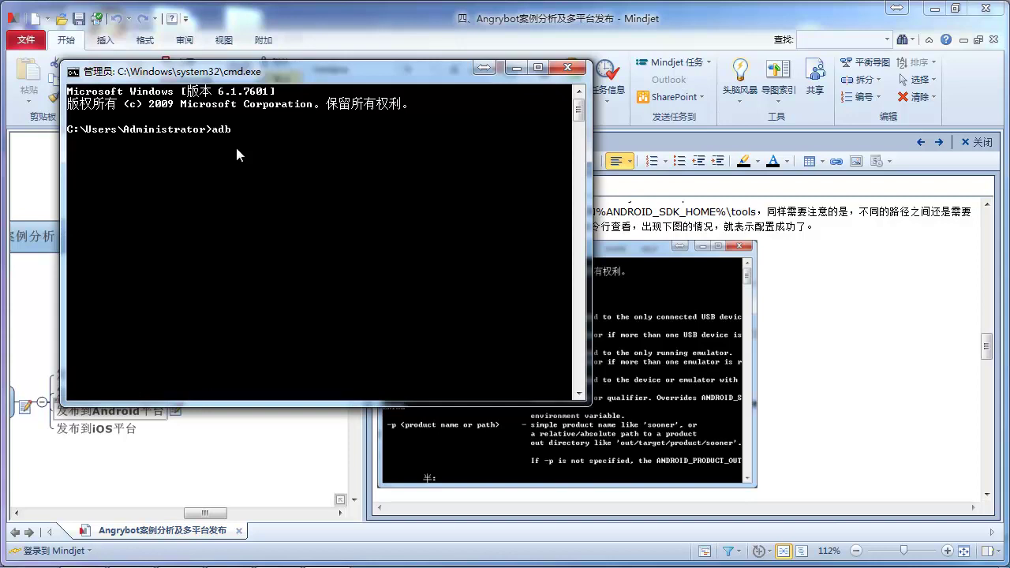
key("Return")
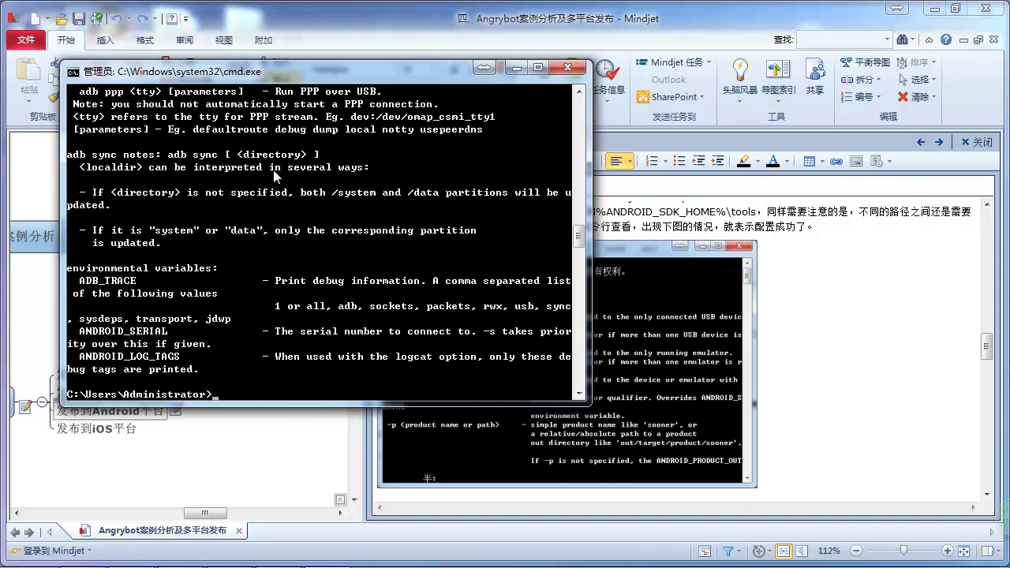
scroll(276, 177, "up", 15)
scroll(308, 184, "up", 10)
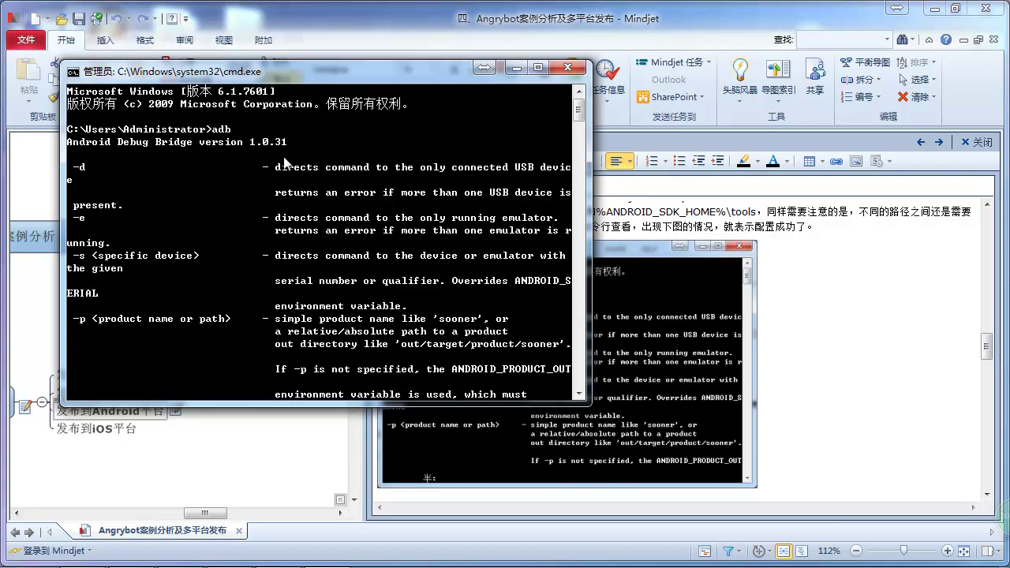
left_click(567, 68)
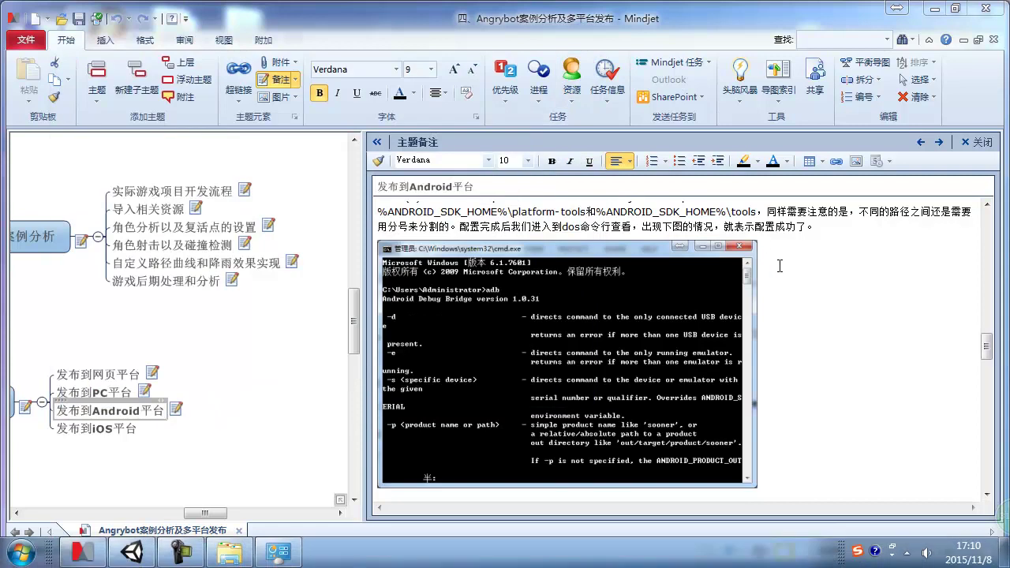
Step: Read the Mindjet notes on publishing the project, covering the Android platform switch and Unity's Android SDK location
scroll(780, 266, "down", 3)
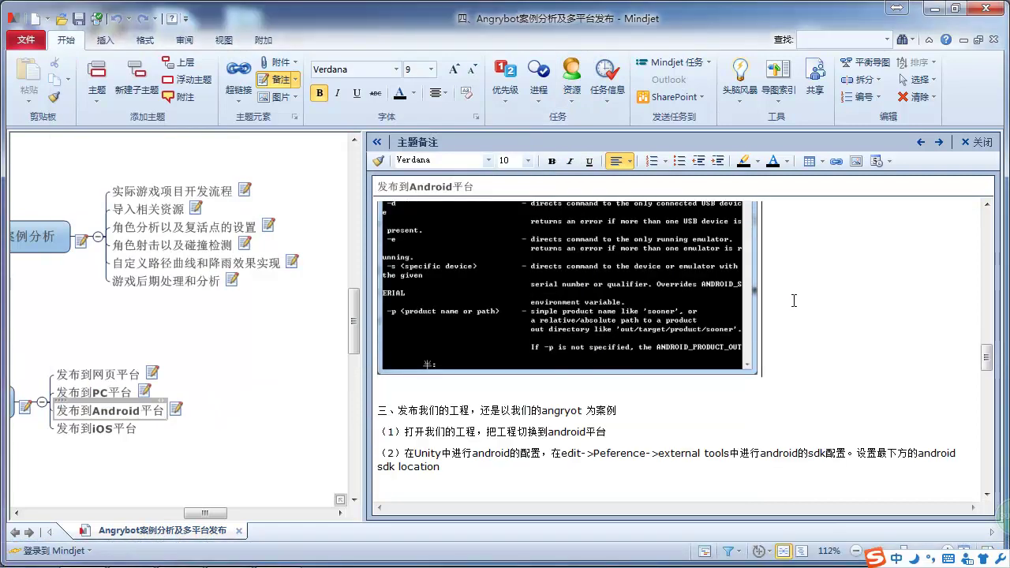
scroll(793, 301, "up", 1)
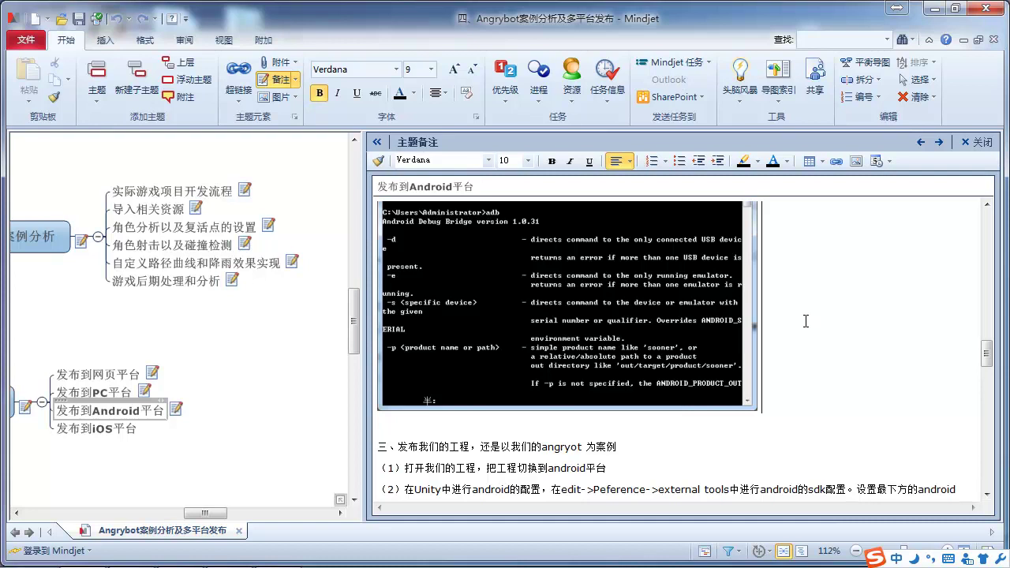
scroll(807, 350, "down", 1)
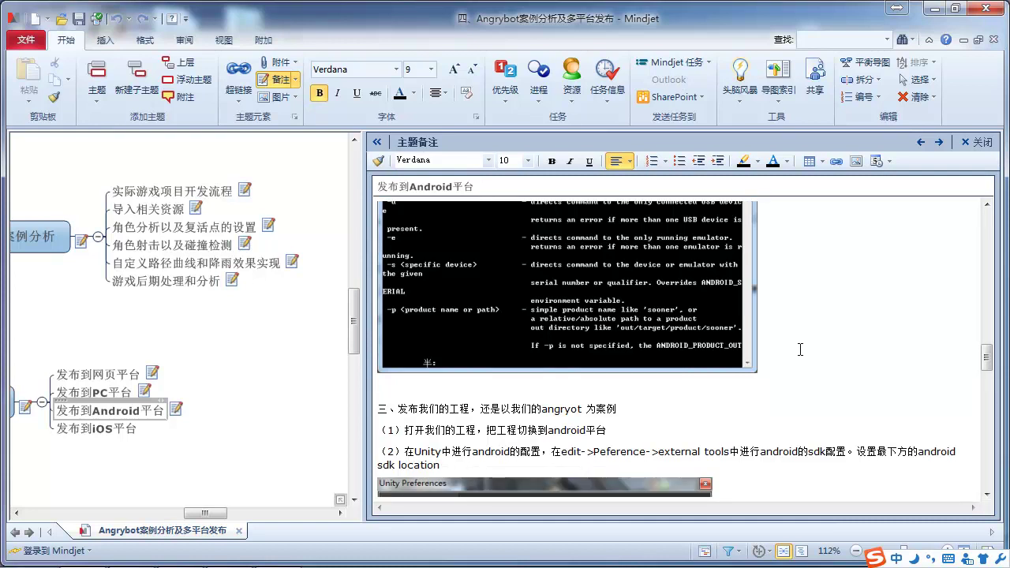
scroll(800, 350, "down", 2)
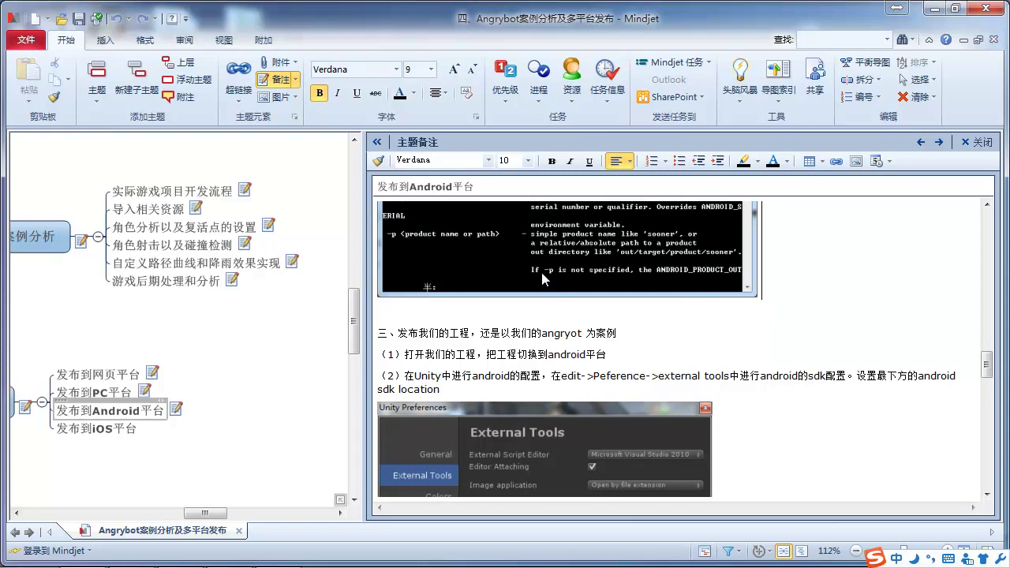
Step: Switch to Unity and show the External Tools preferences with the Android SDK Location
mouse_move(131, 553)
left_click(131, 470)
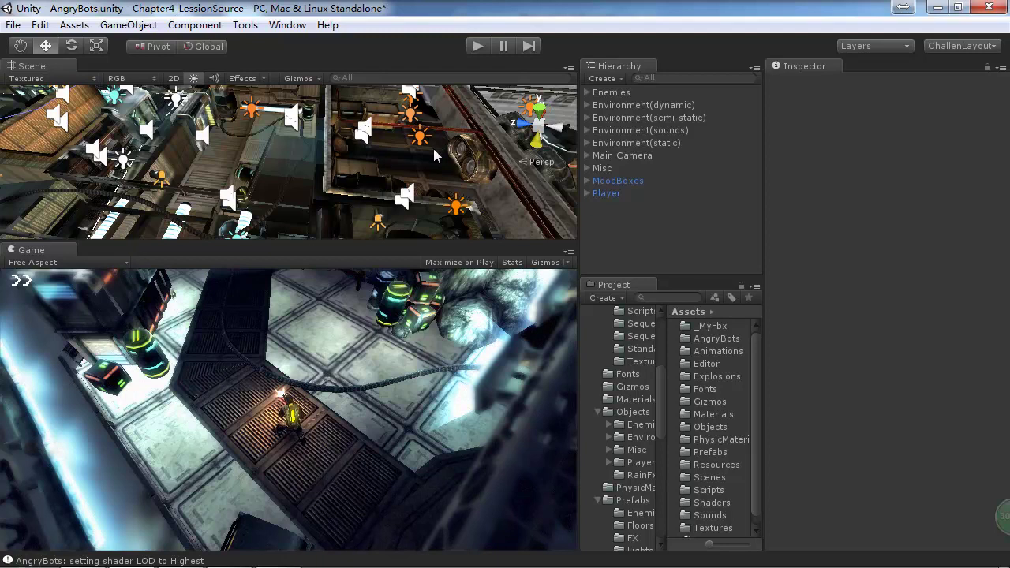
left_click(40, 26)
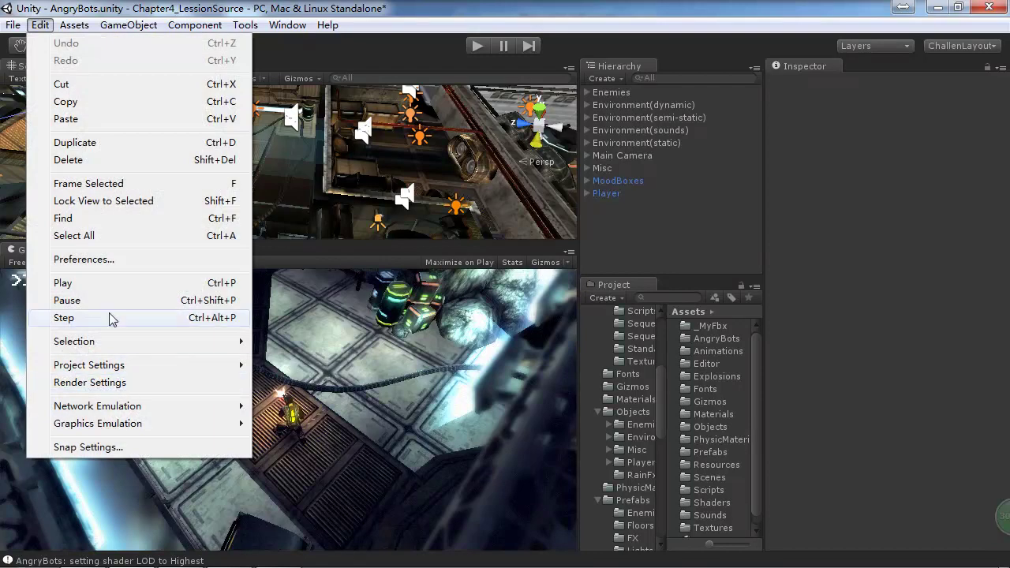
left_click(107, 262)
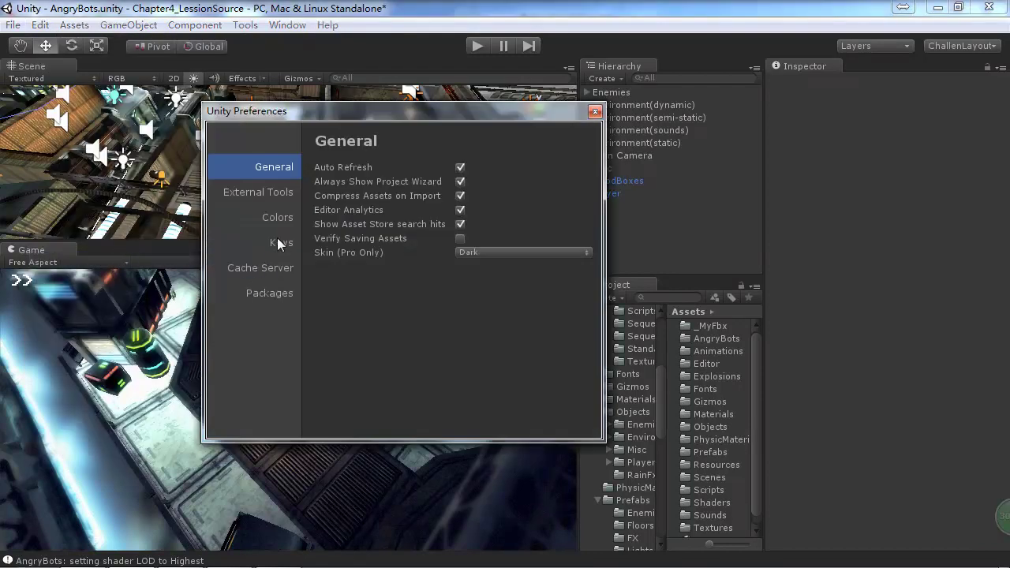
left_click(286, 193)
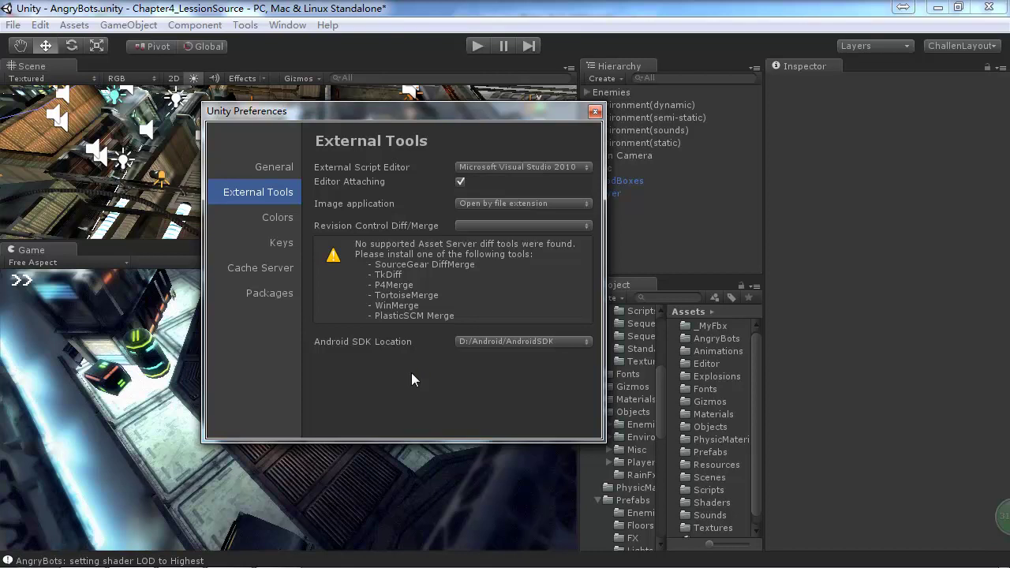
Step: Show the folder selection for the Android SDK Location, cancel it, and close the preferences
left_click(508, 341)
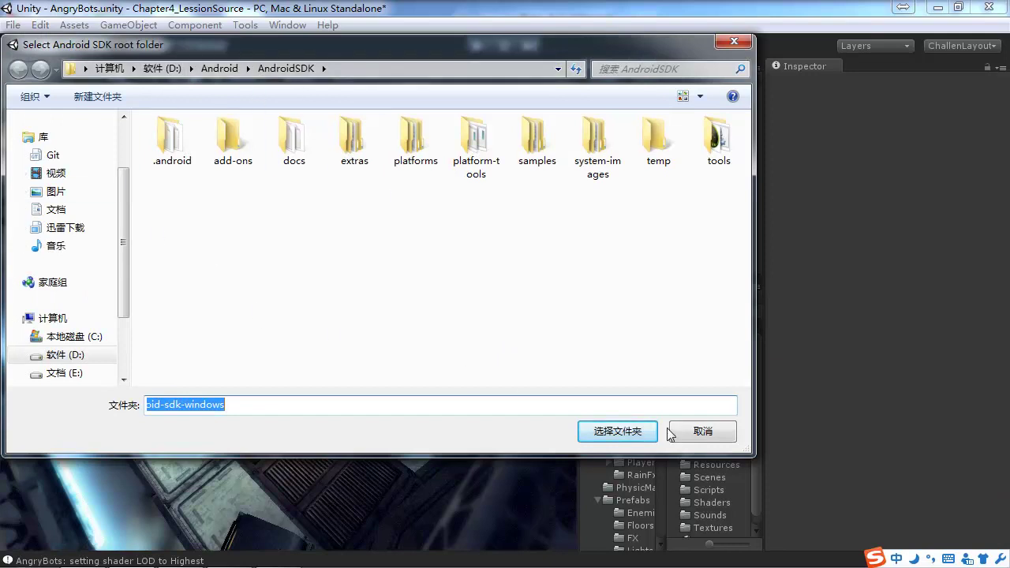
left_click(619, 432)
left_click(610, 306)
left_click(685, 436)
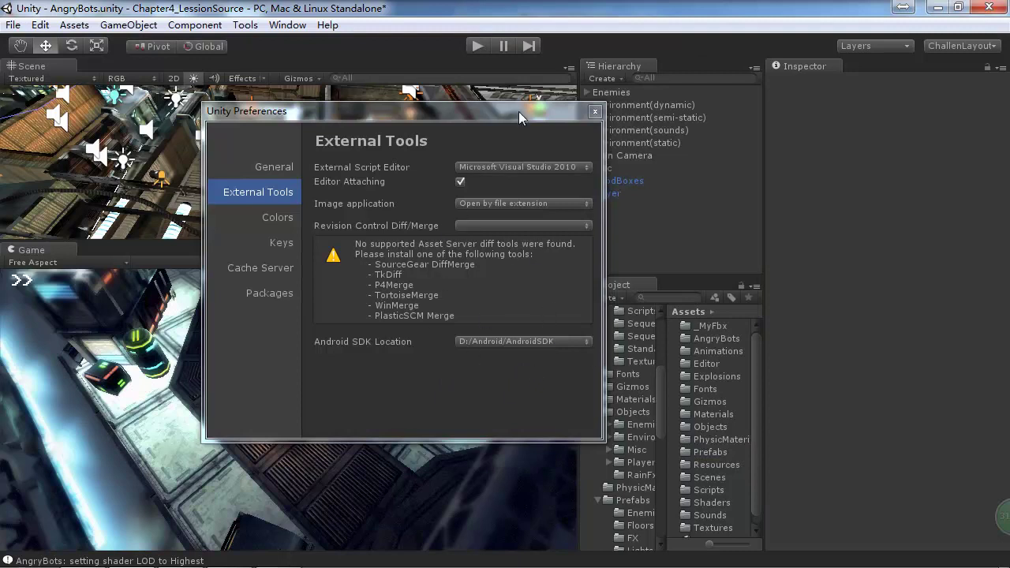
left_click(594, 113)
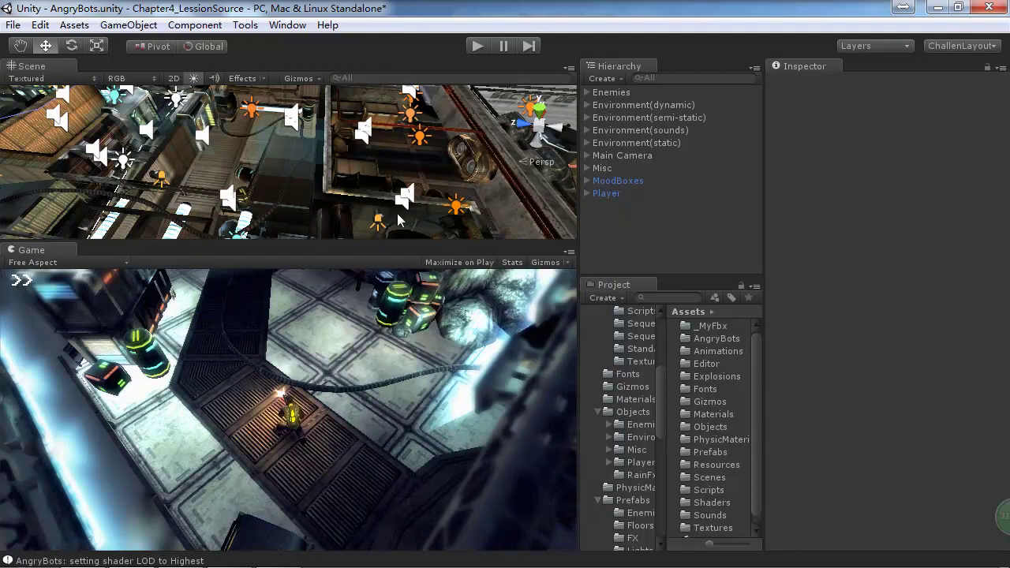
Step: Open the Build Settings, select the Android platform, and display its Player Settings
left_click(14, 27)
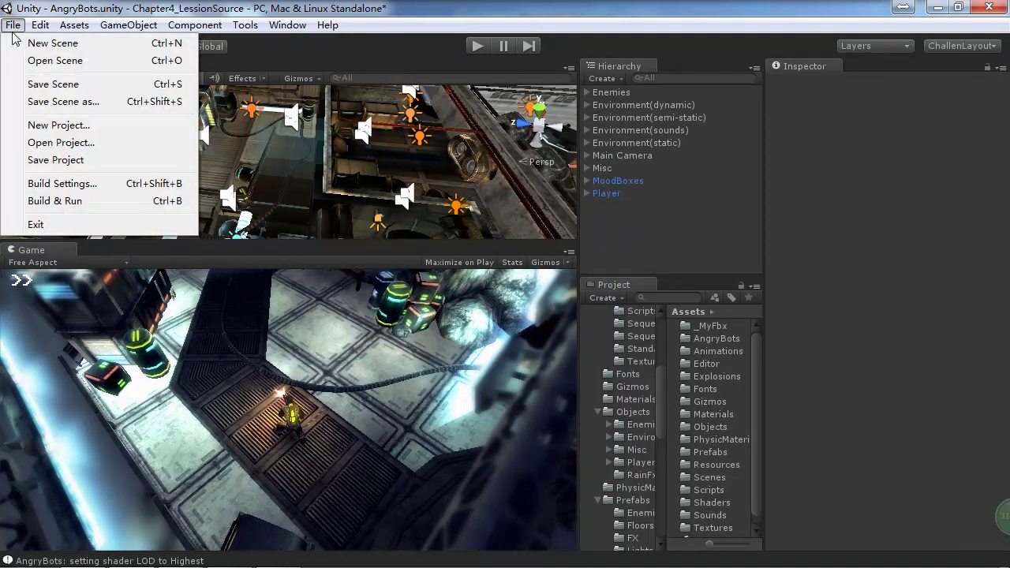
left_click(56, 188)
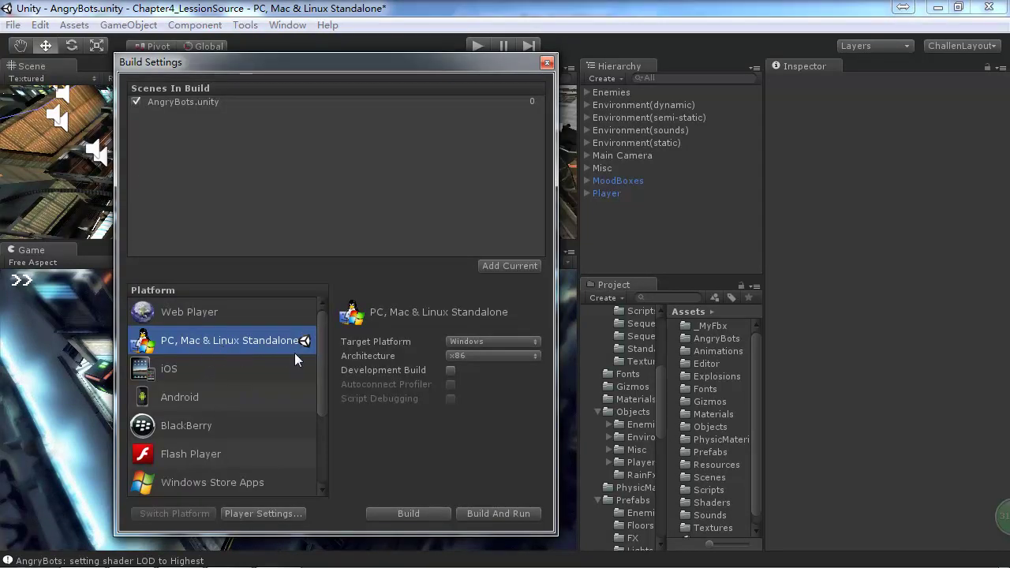
left_click(215, 399)
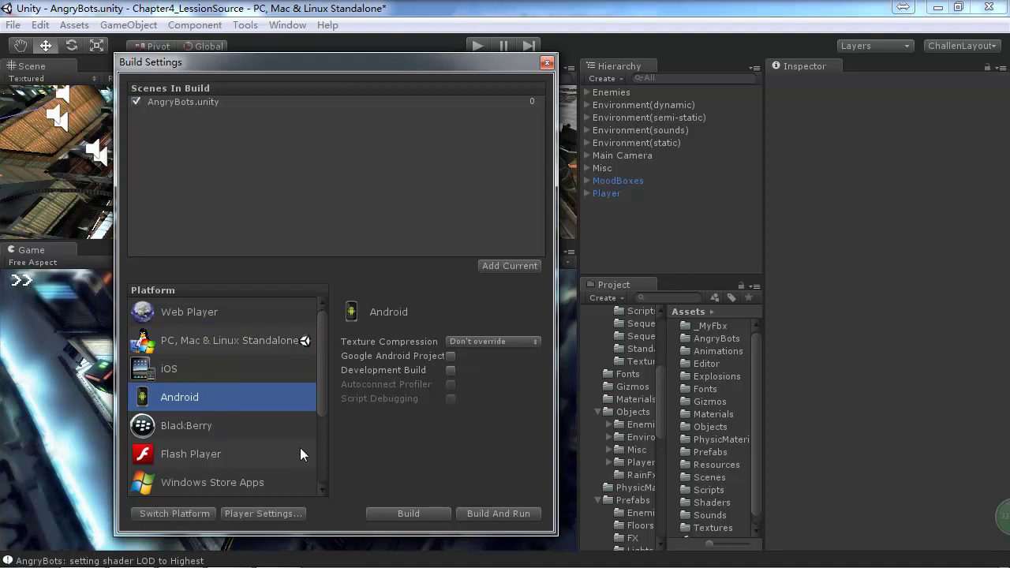
left_click(262, 514)
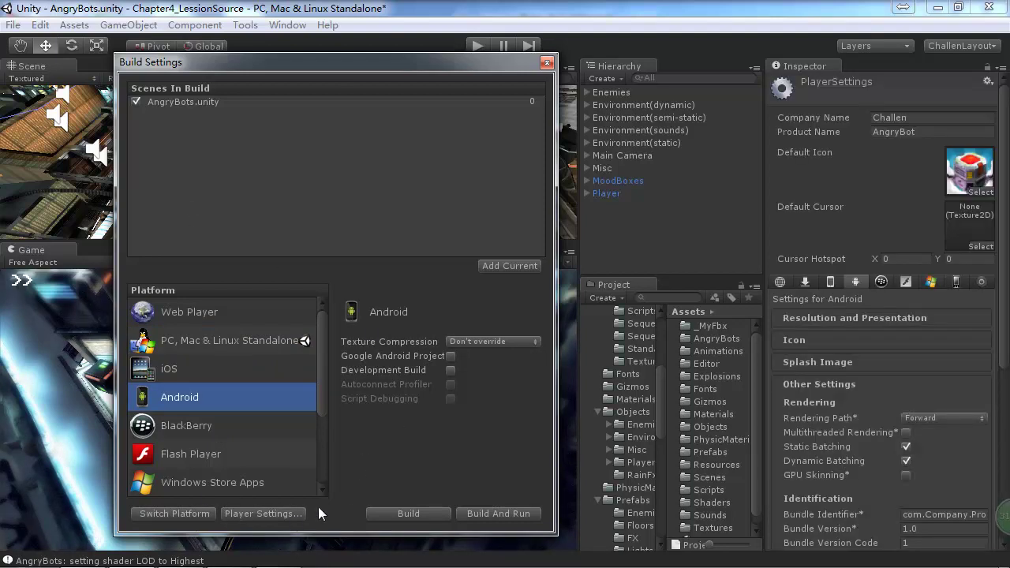
Step: Look over the Android Other Settings and switch the project to the Android platform
scroll(996, 237, "down", 10)
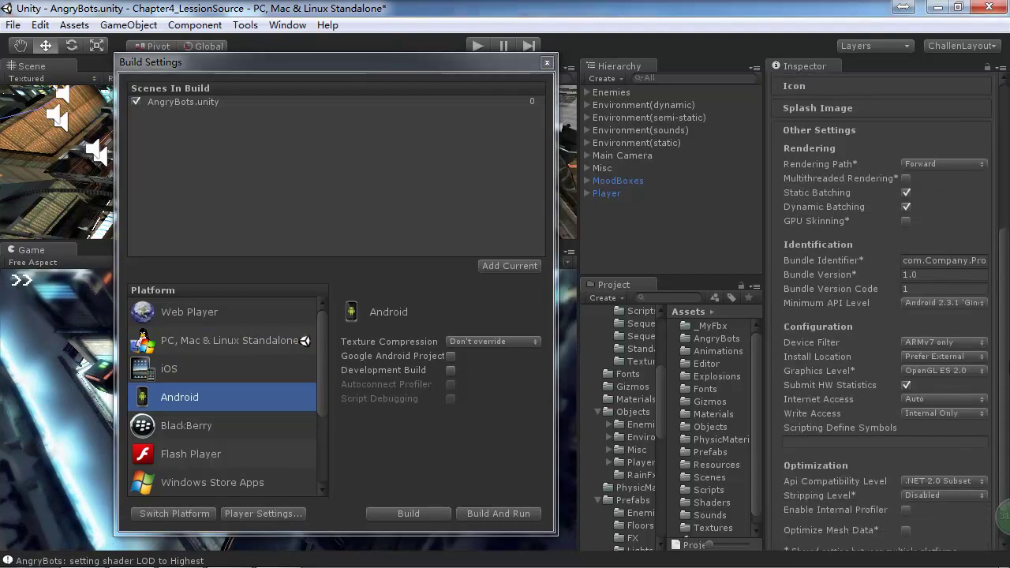
scroll(853, 298, "down", 1)
left_click(170, 514)
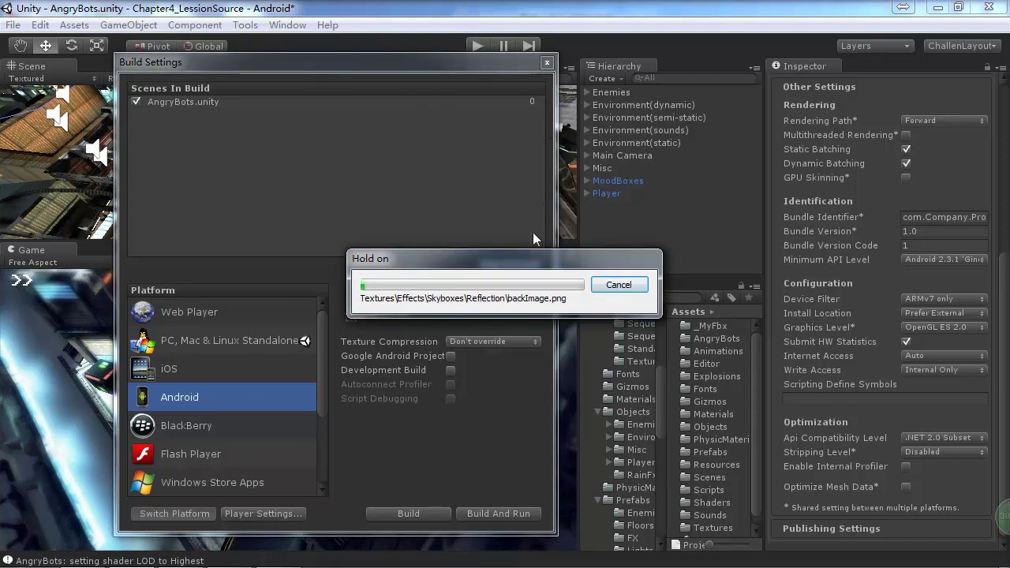
Step: Switch to Mindjet and find section (3) of the notes, on Player Settings parameters before an Android release
key("alt+Tab")
key("alt+Tab")
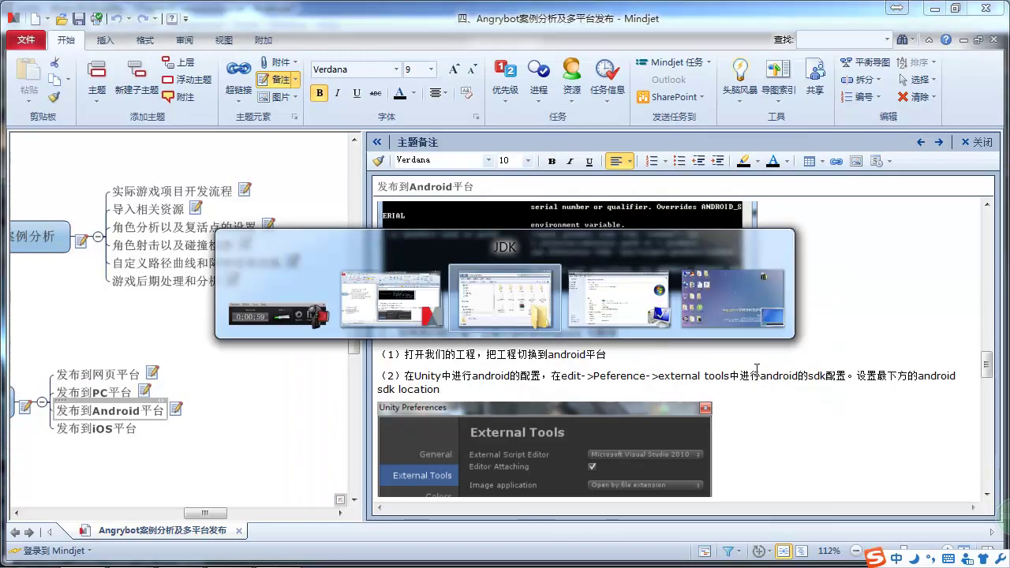
key("alt+Tab")
scroll(957, 376, "down", 10)
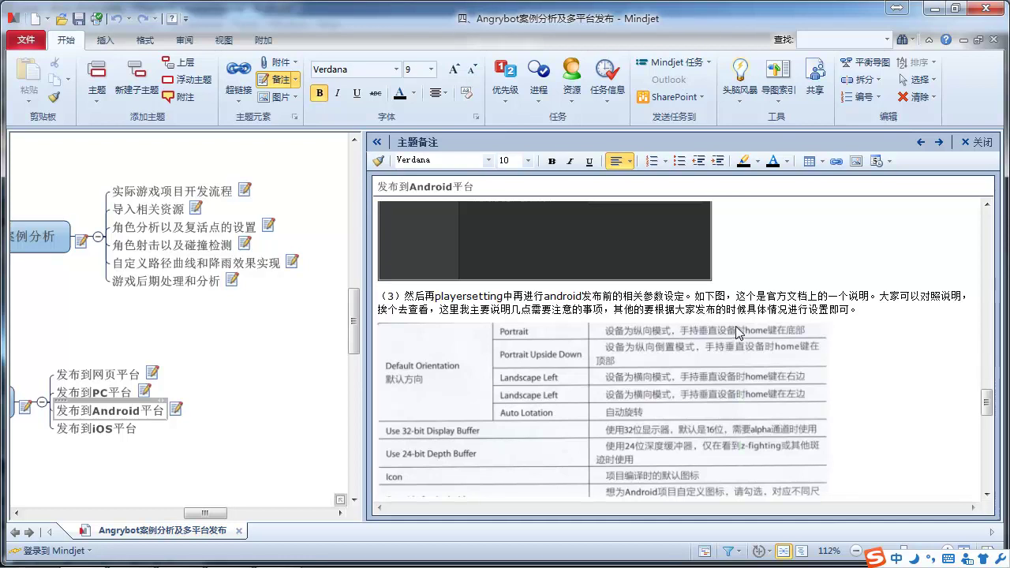
scroll(738, 332, "down", 7)
scroll(737, 332, "up", 5)
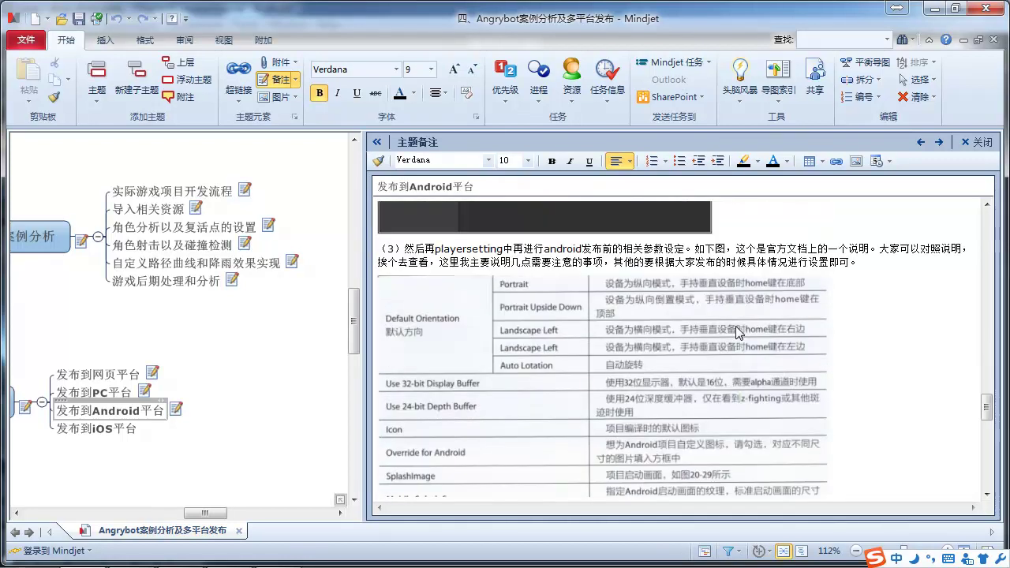
scroll(738, 332, "up", 1)
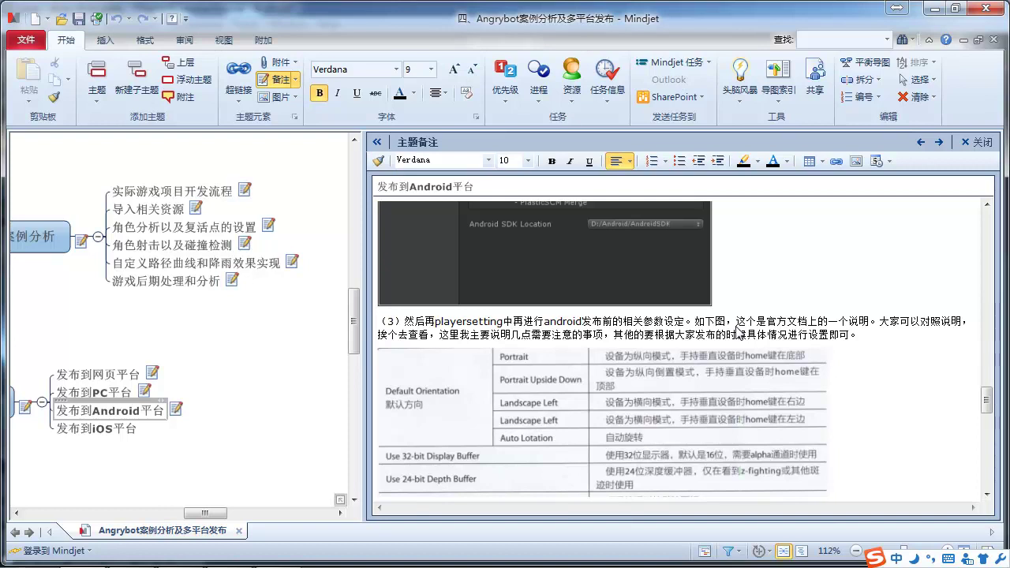
Step: Switch to Unity and check the progress of the platform switch
key("alt+Tab")
key("alt+Tab")
left_click(164, 560)
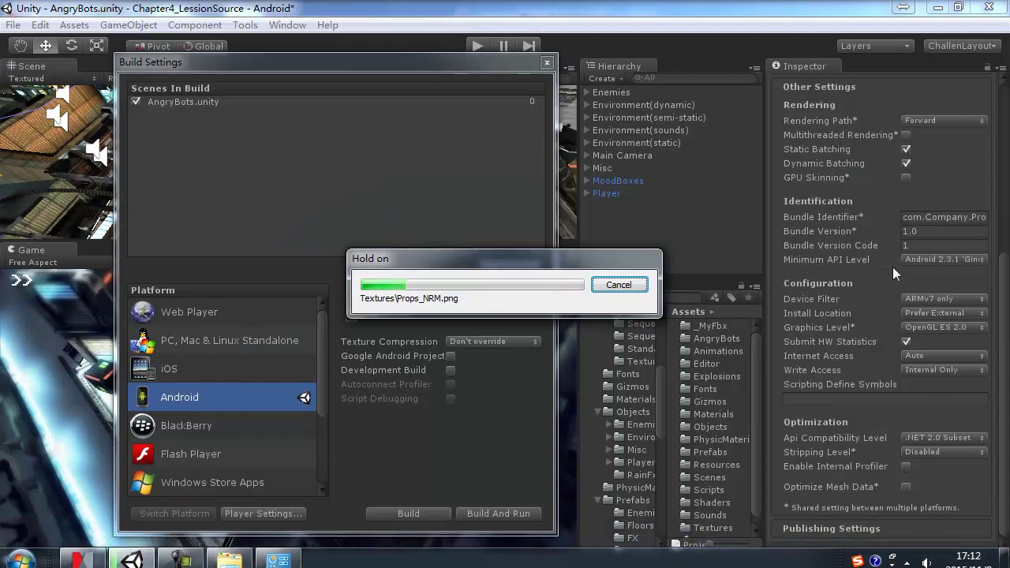
Step: Return to the Mindjet notes and read the Android Player Settings table from Default Orientation down to Bundle Identifier
key("alt+Tab")
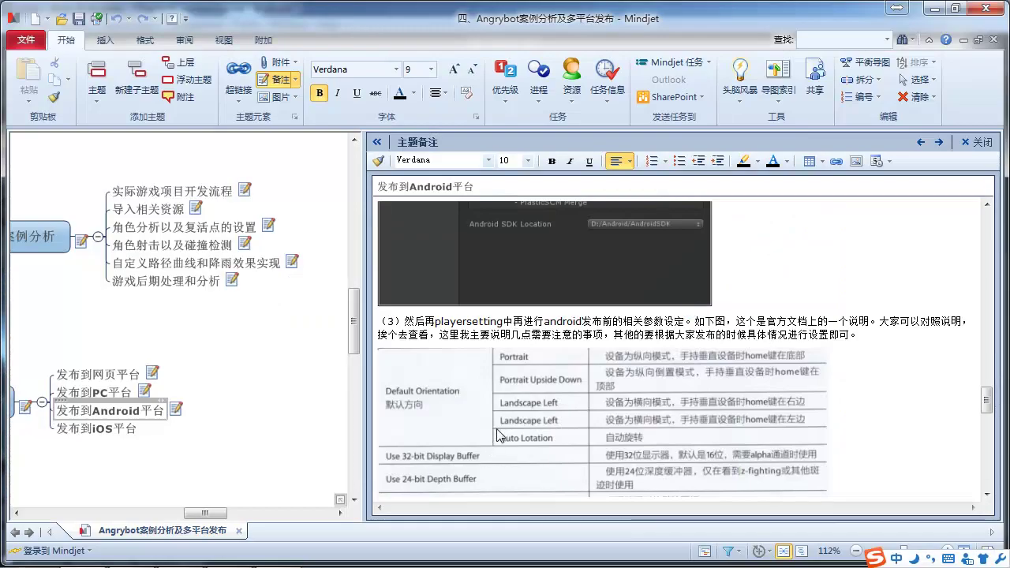
scroll(495, 440, "down", 1)
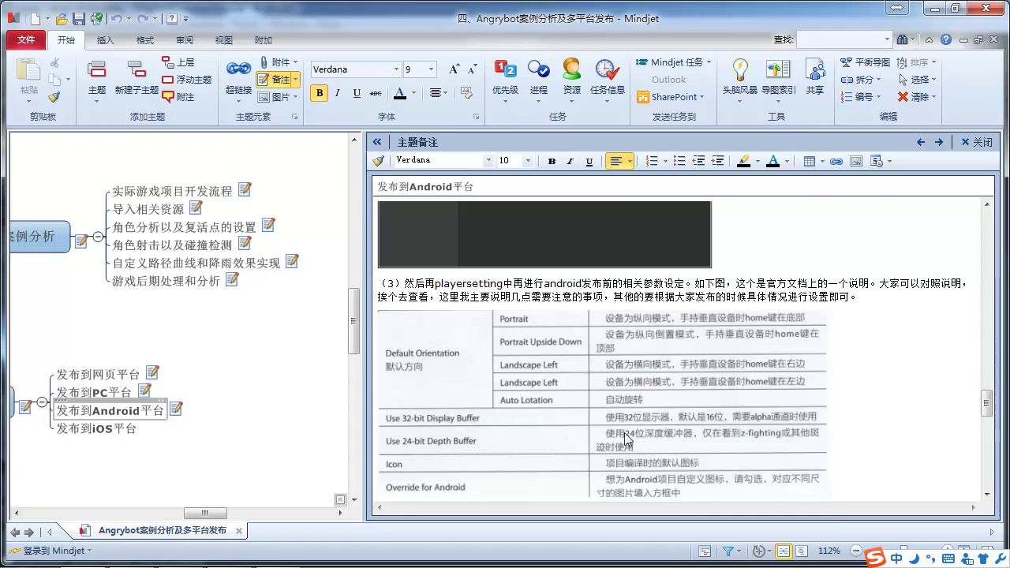
scroll(711, 442, "down", 1)
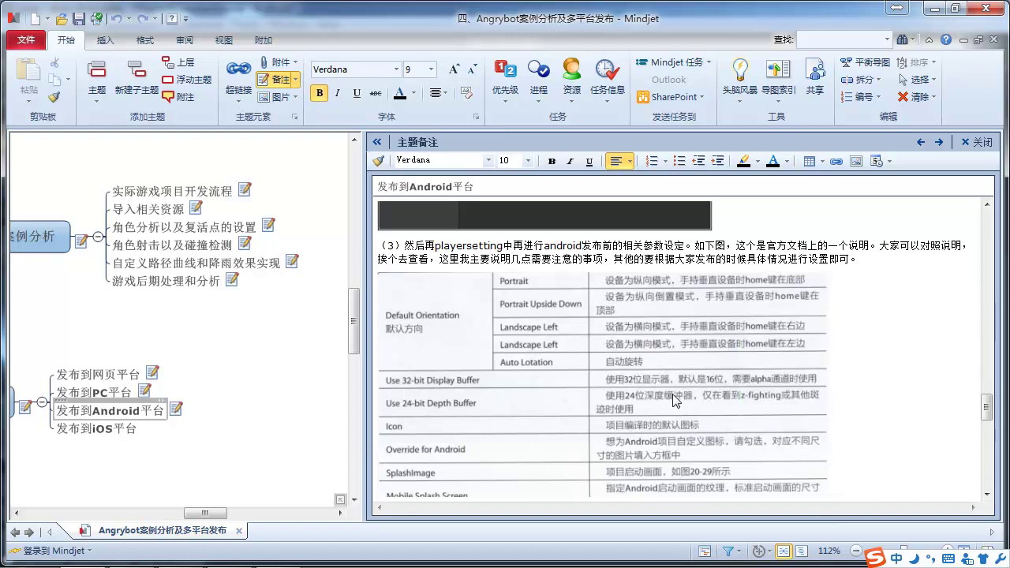
scroll(675, 401, "down", 1)
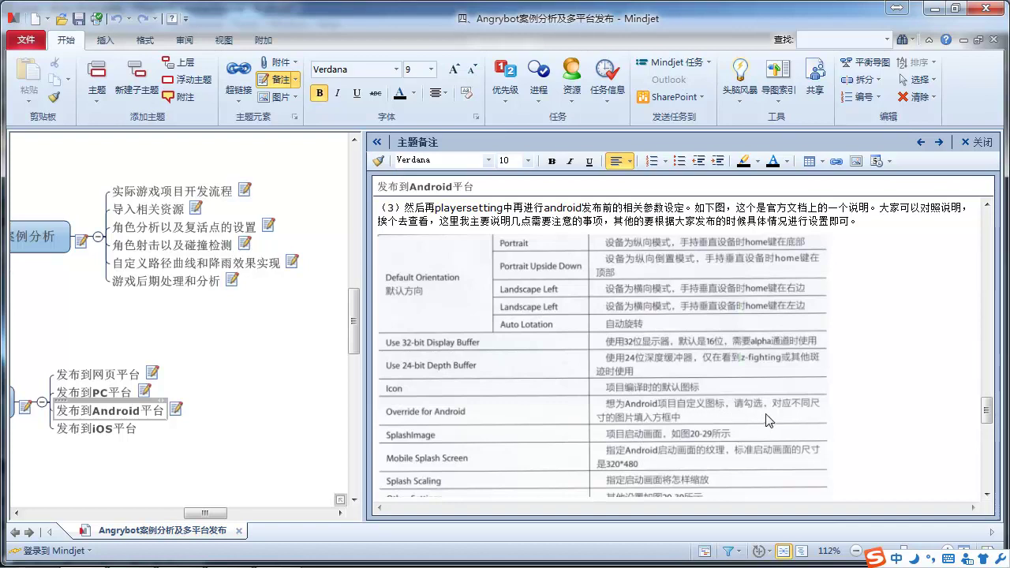
scroll(765, 420, "down", 1)
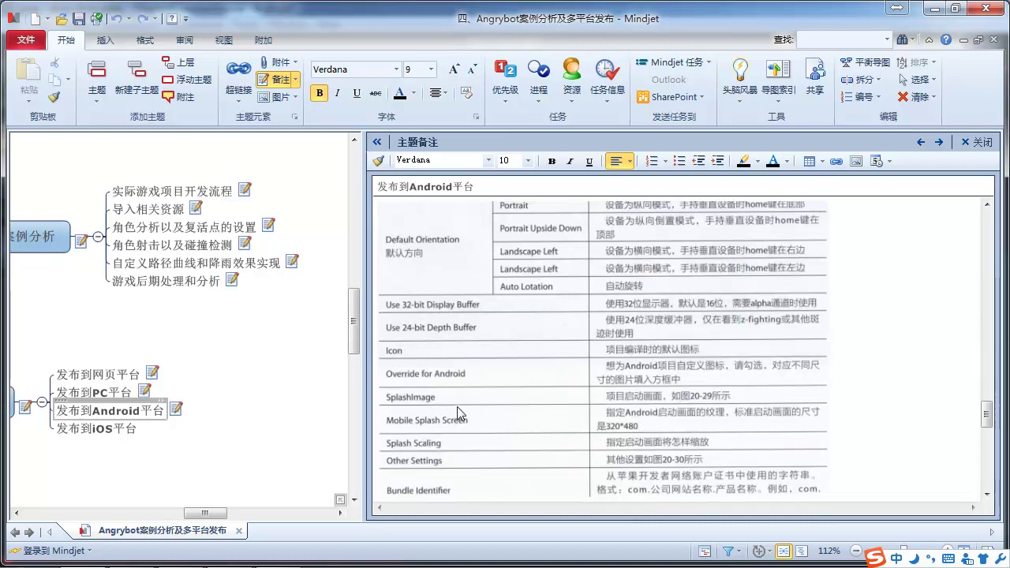
scroll(505, 414, "down", 1)
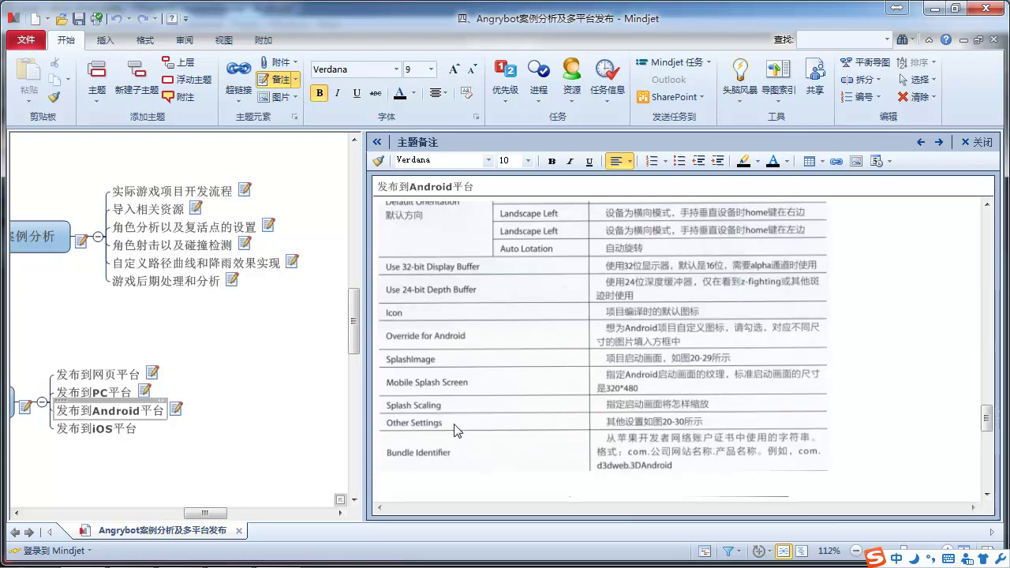
Step: Read the rest of the Android Player Settings table, from Bundle Version to Password, and section (4) on building the APK
scroll(455, 430, "down", 2)
scroll(597, 392, "down", 3)
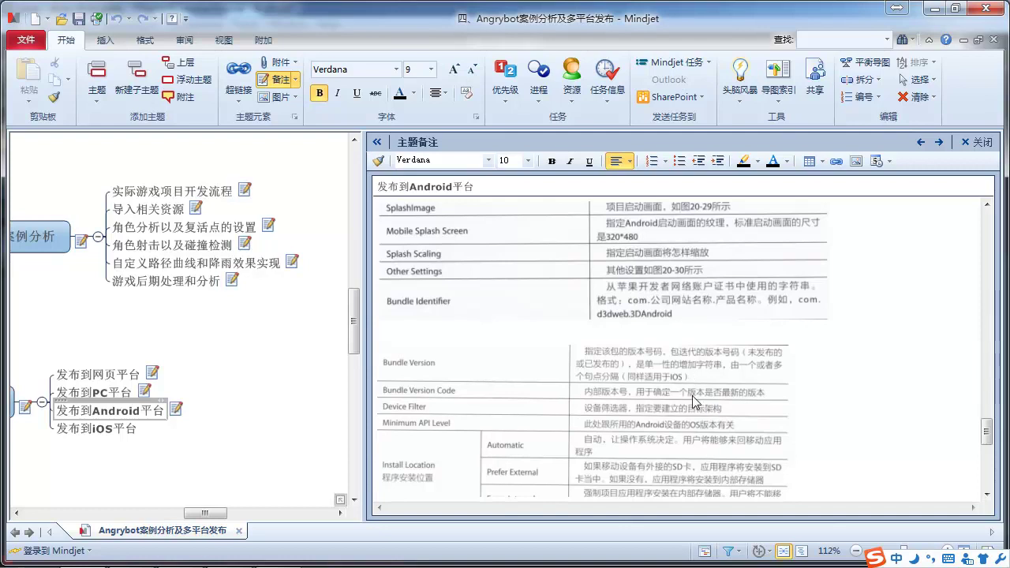
scroll(700, 392, "down", 2)
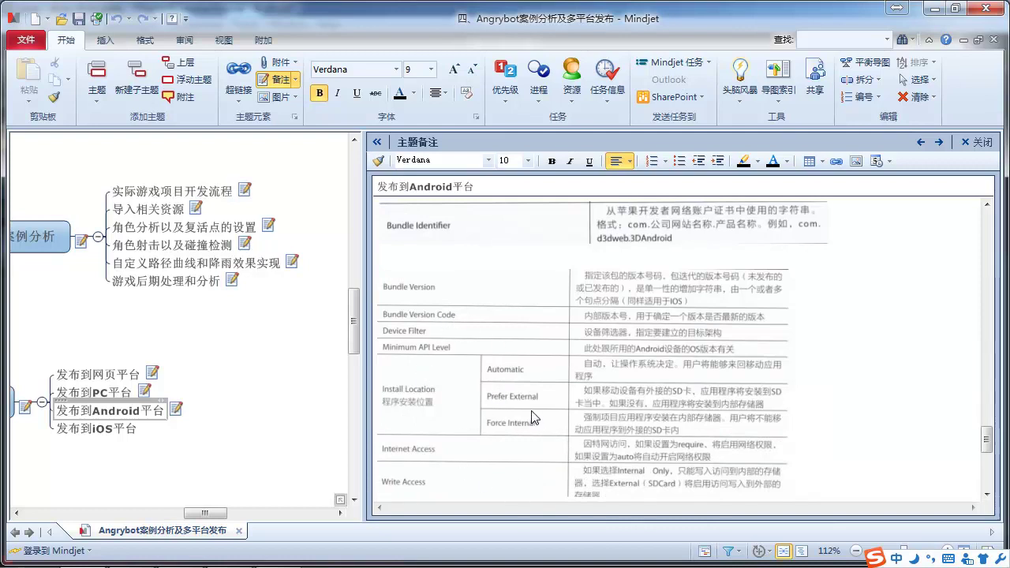
scroll(533, 411, "down", 1)
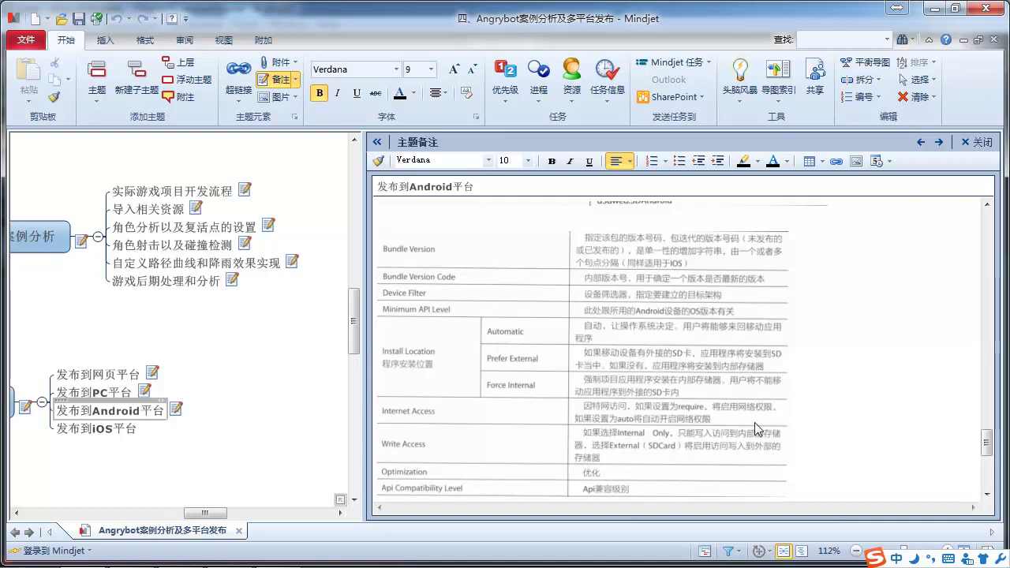
scroll(730, 426, "down", 1)
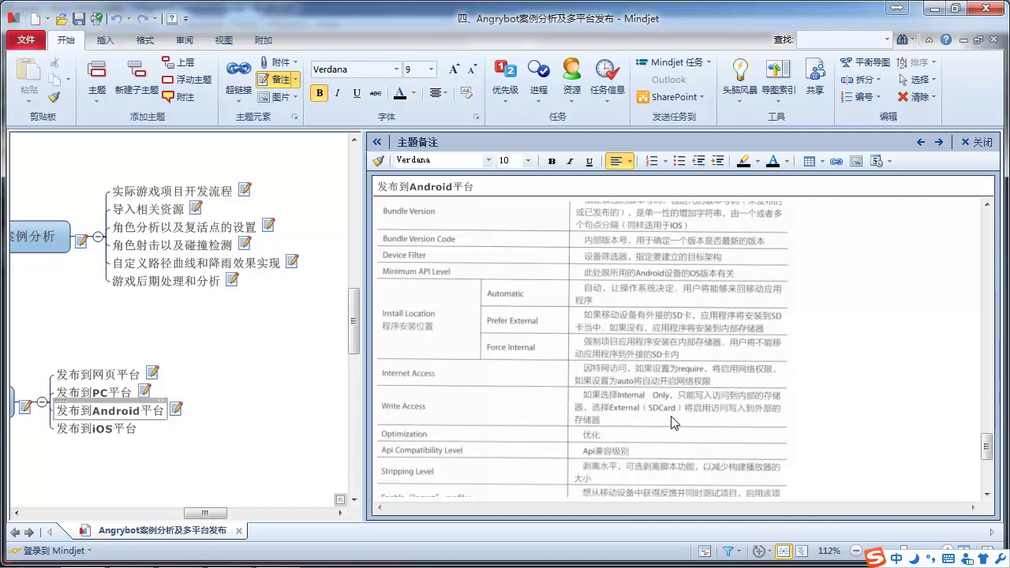
scroll(691, 438, "down", 1)
scroll(557, 340, "down", 2)
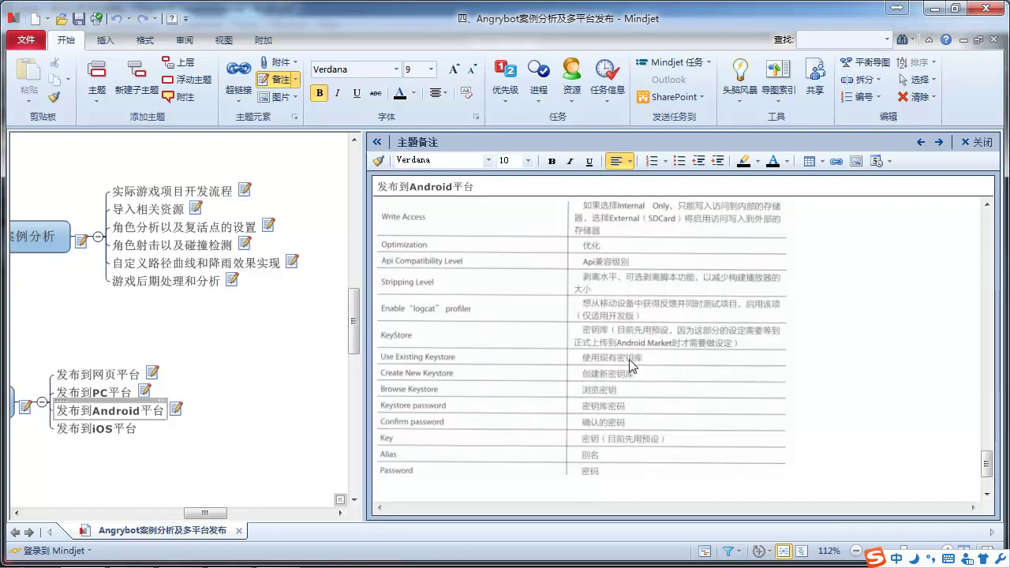
scroll(632, 365, "down", 1)
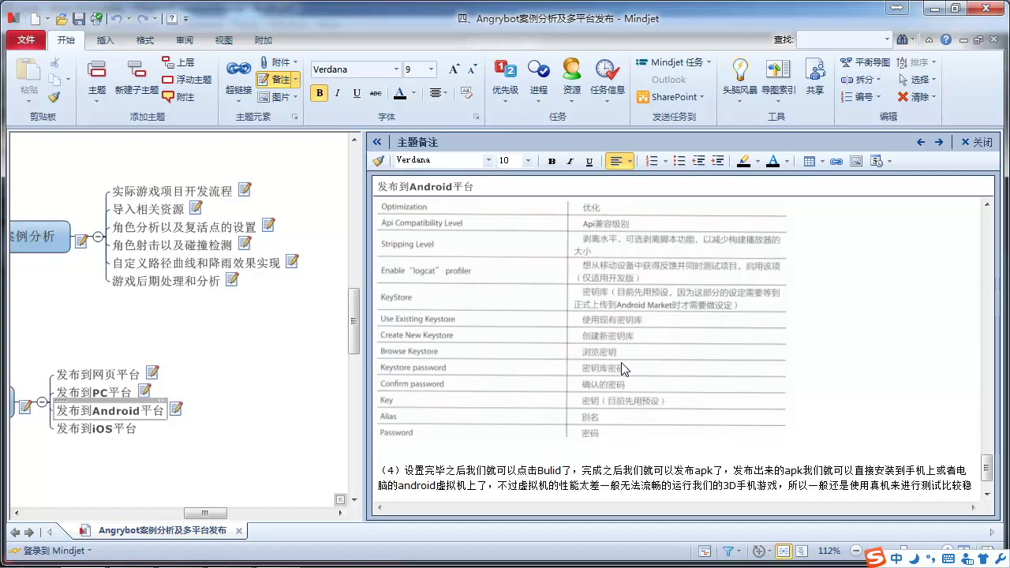
scroll(625, 371, "down", 2)
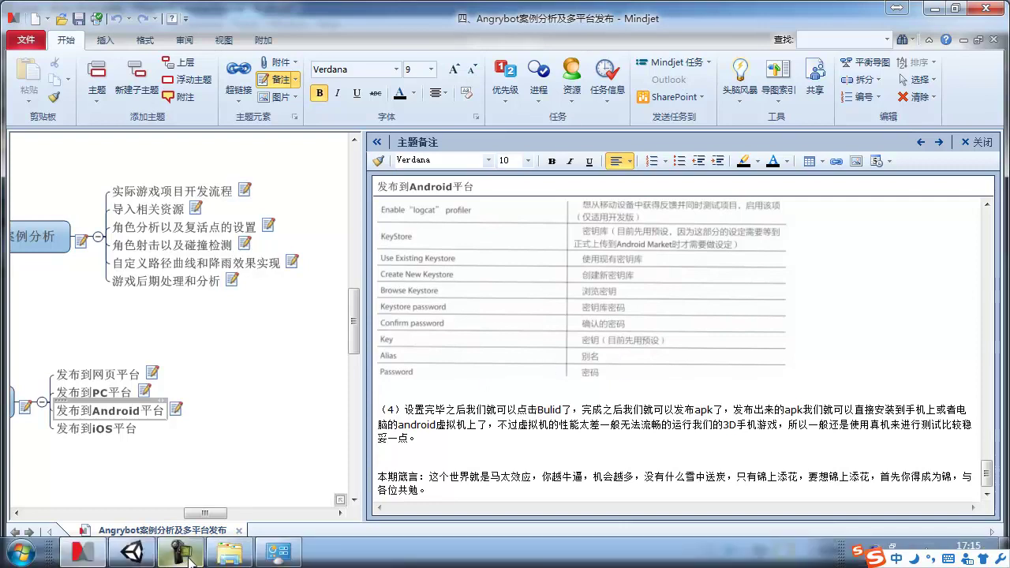
Step: Switch to Unity, clear the Console messages, and close the Console after shifting the Build Settings window aside
left_click(132, 561)
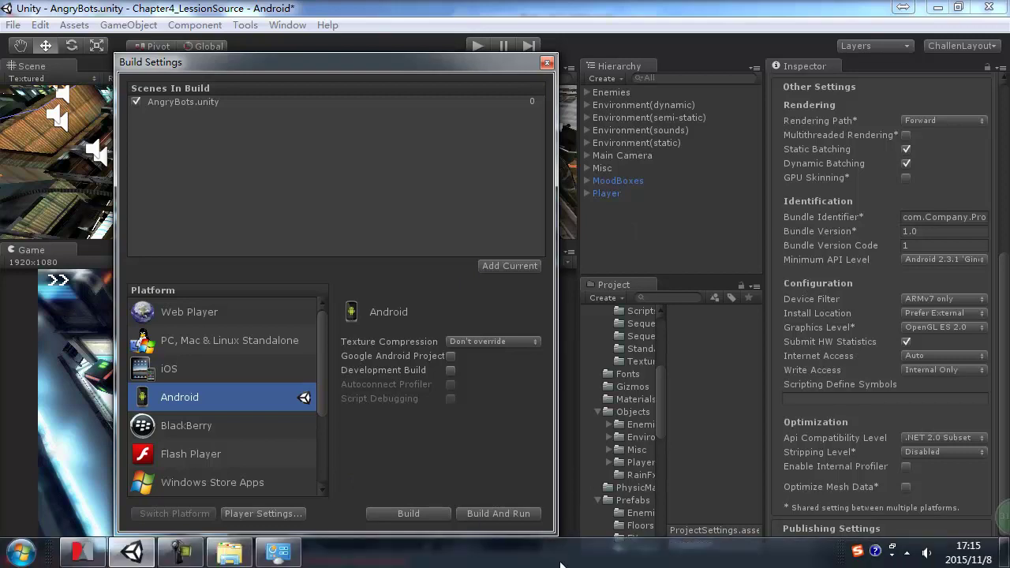
left_click(575, 561)
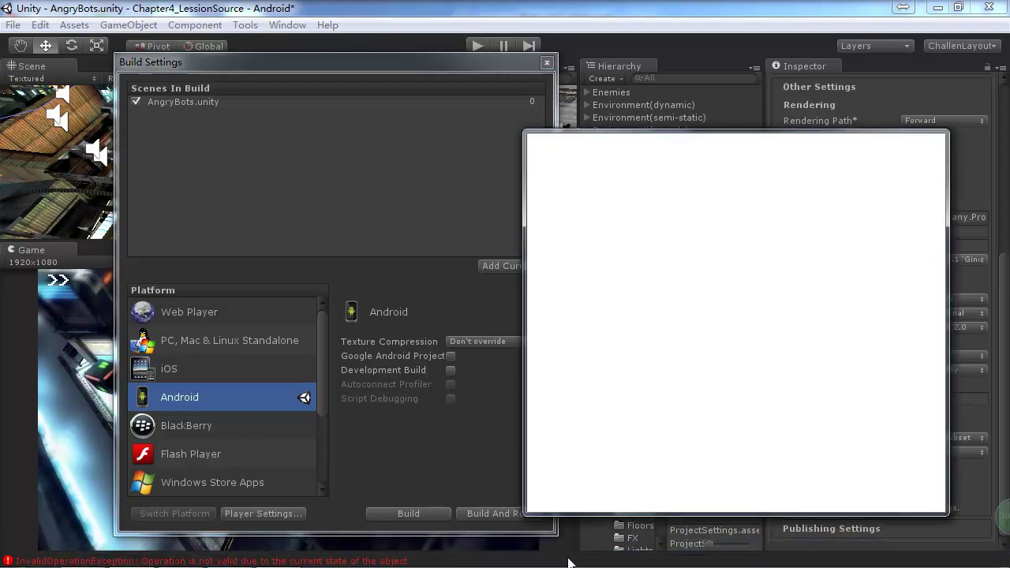
left_click(547, 157)
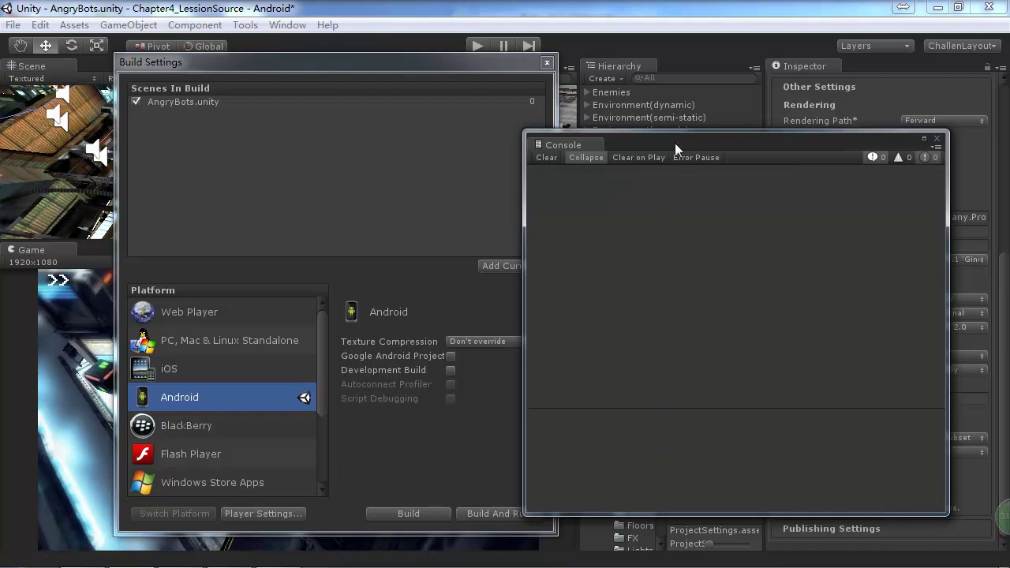
left_click(547, 63)
left_click_drag(475, 66, 388, 60)
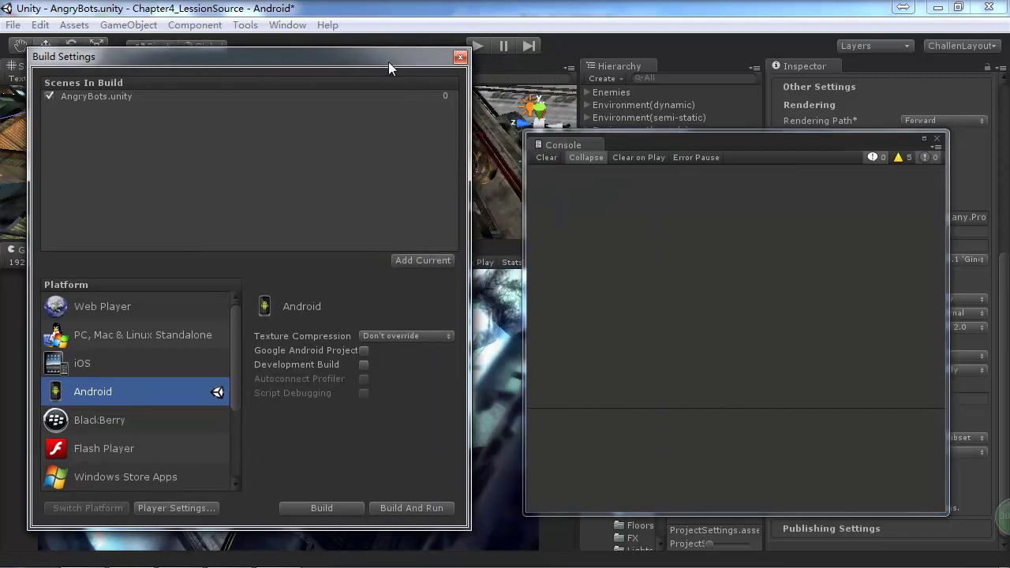
left_click(937, 140)
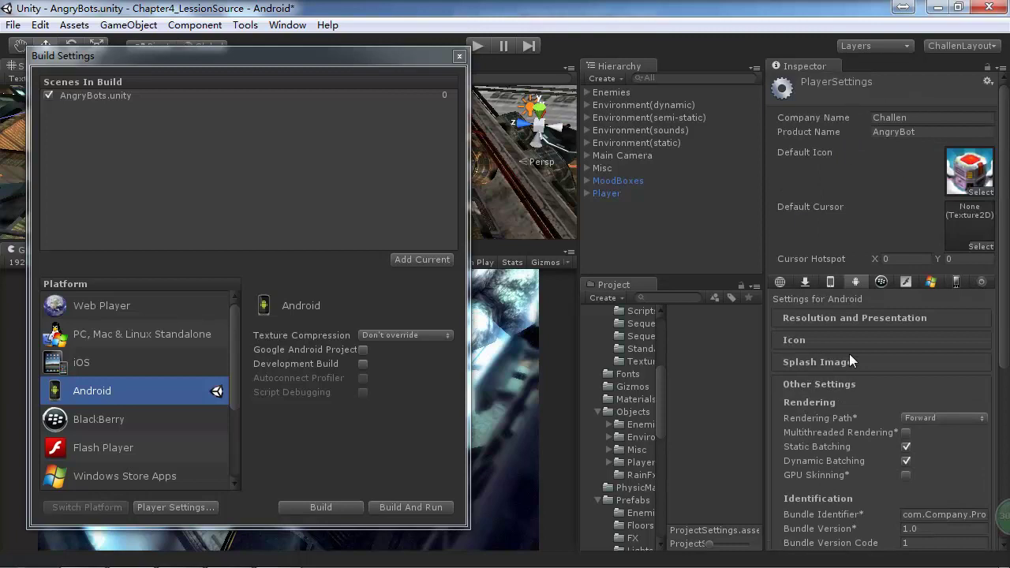
Step: Look through the Android Publishing Settings, Resolution and Presentation, Icon and Splash Image sections of the Player Settings
left_click(814, 379)
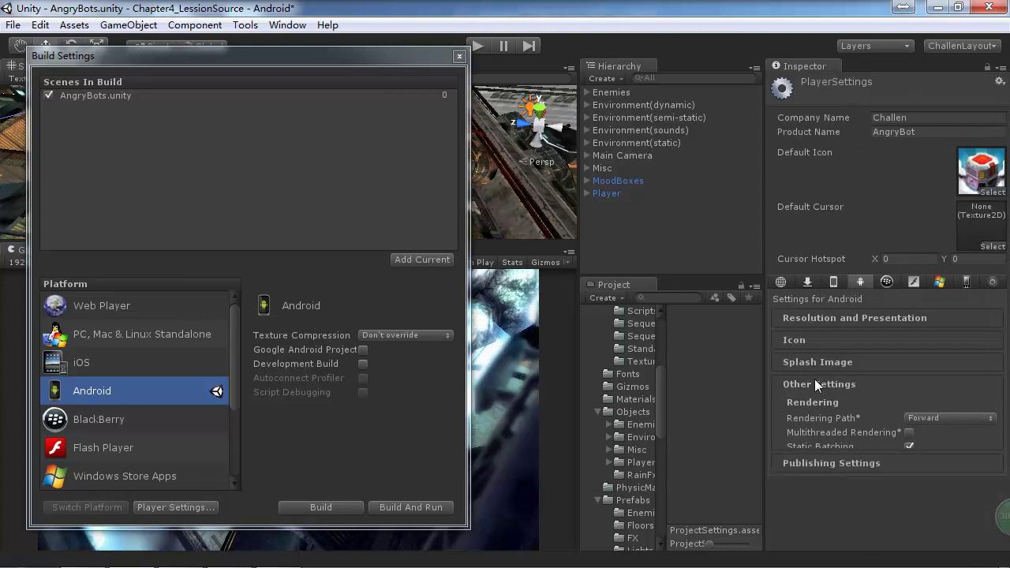
left_click(830, 407)
scroll(844, 402, "down", 2)
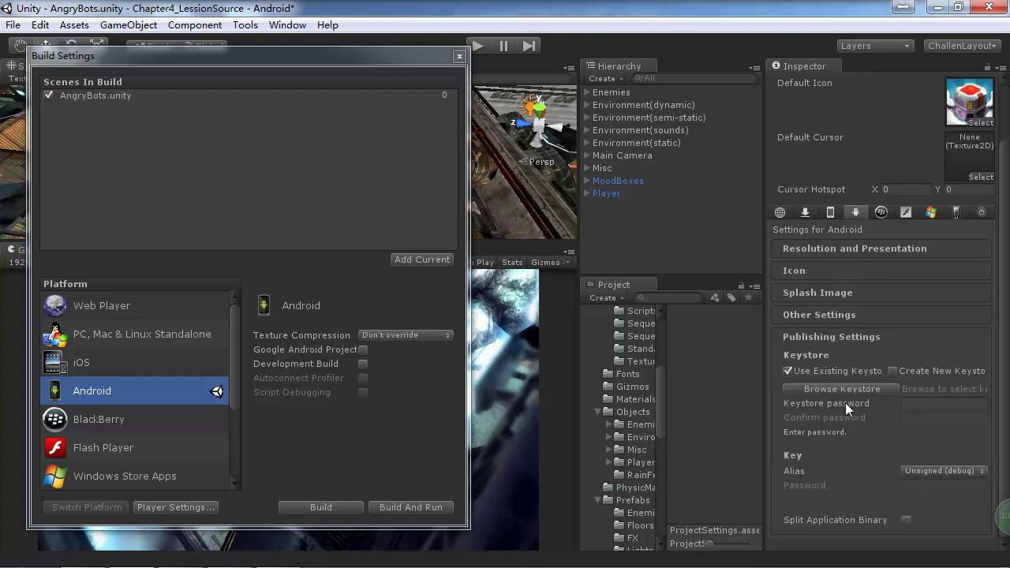
left_click(834, 249)
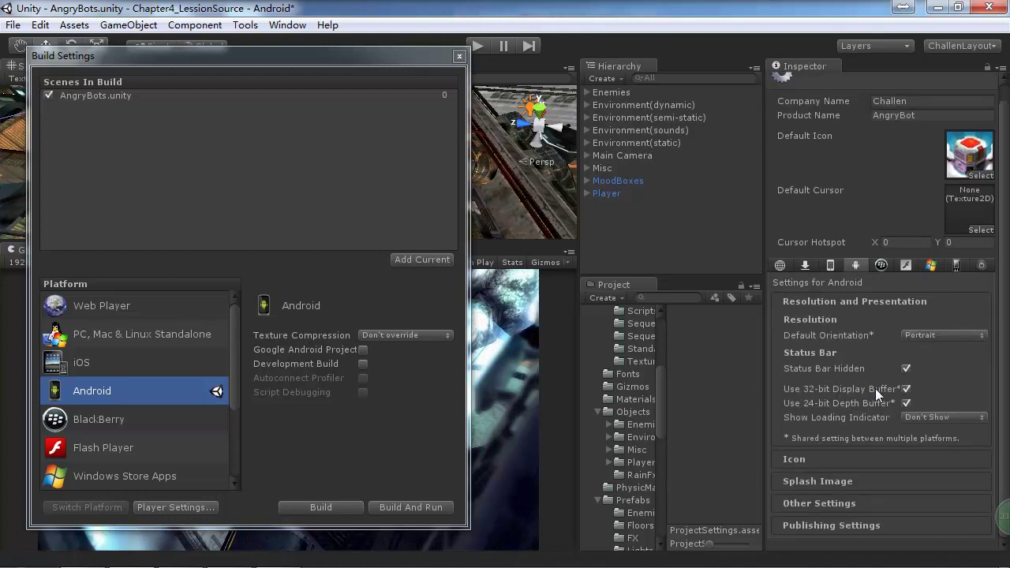
left_click(848, 459)
left_click(833, 306)
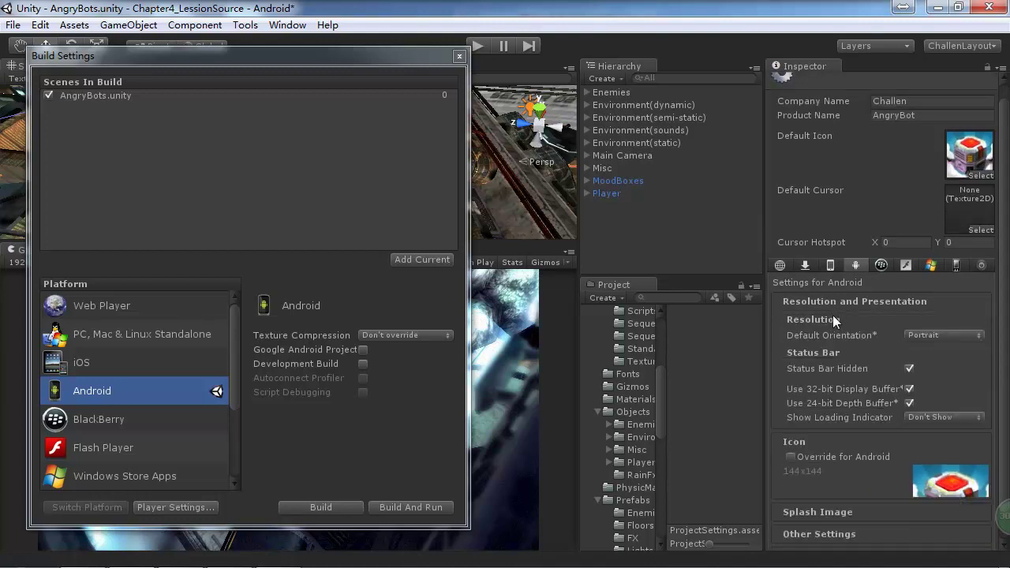
left_click(835, 461)
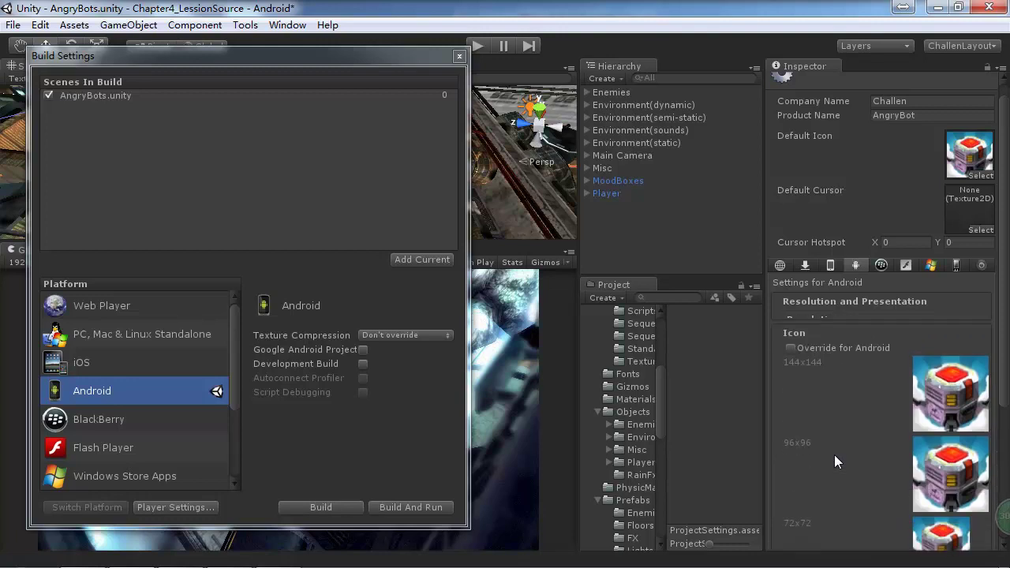
scroll(834, 455, "down", 5)
left_click(835, 483)
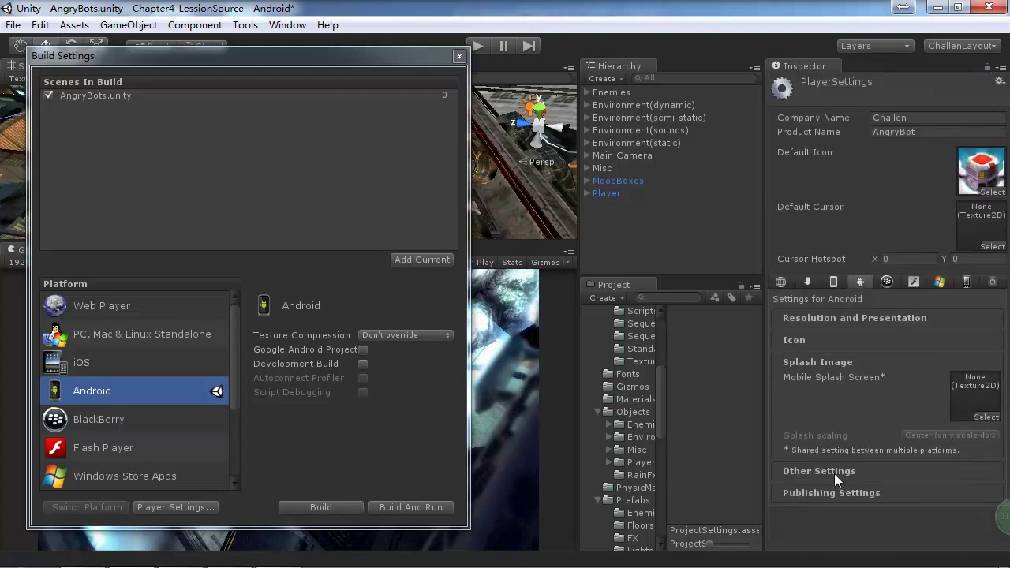
Step: Set the Bundle Identifier in the Android Other Settings to com.challen.angrybot
left_click(834, 474)
scroll(832, 469, "down", 3)
left_click(918, 422)
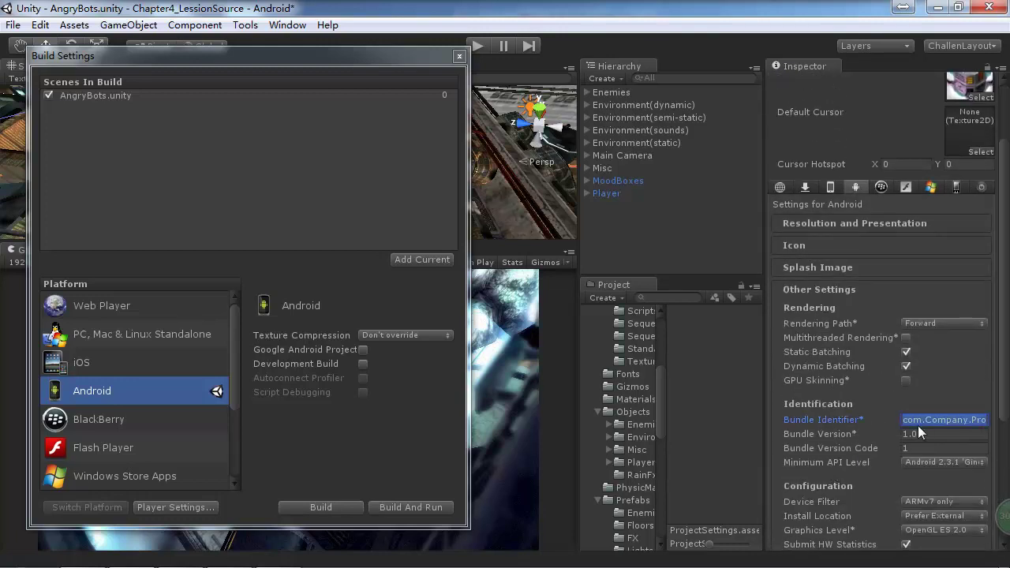
key("End")
left_click_drag(907, 422, 1007, 426)
left_click(978, 423)
left_click(856, 424)
key("BackSpace")
type("com.challen.and")
key("BackSpace")
type("grybot")
Step: Review the remaining Other Settings, the Publishing Settings, the Icon sizes and the Resolution and Presentation options for Android
scroll(904, 408, "down", 5)
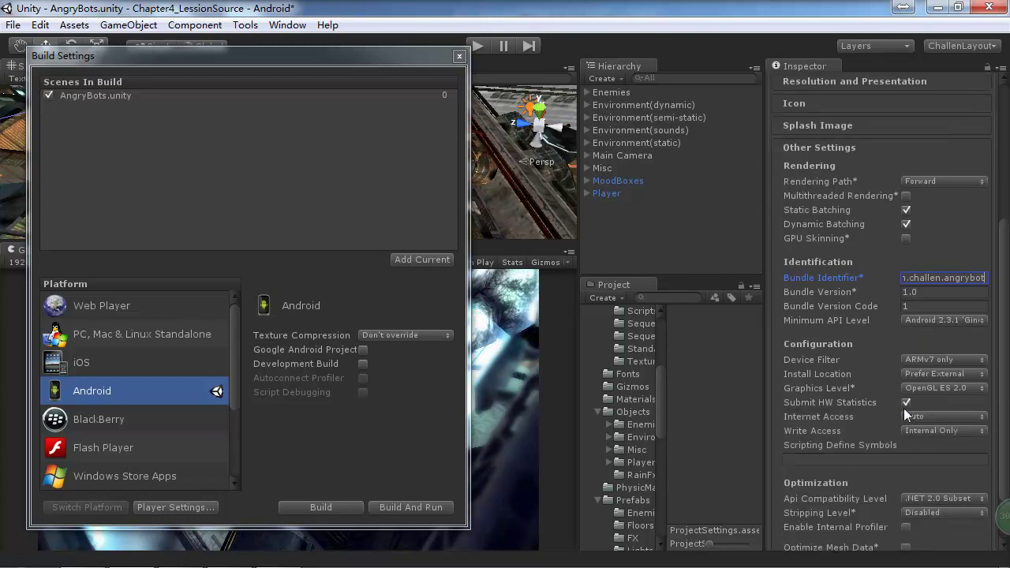
left_click(856, 525)
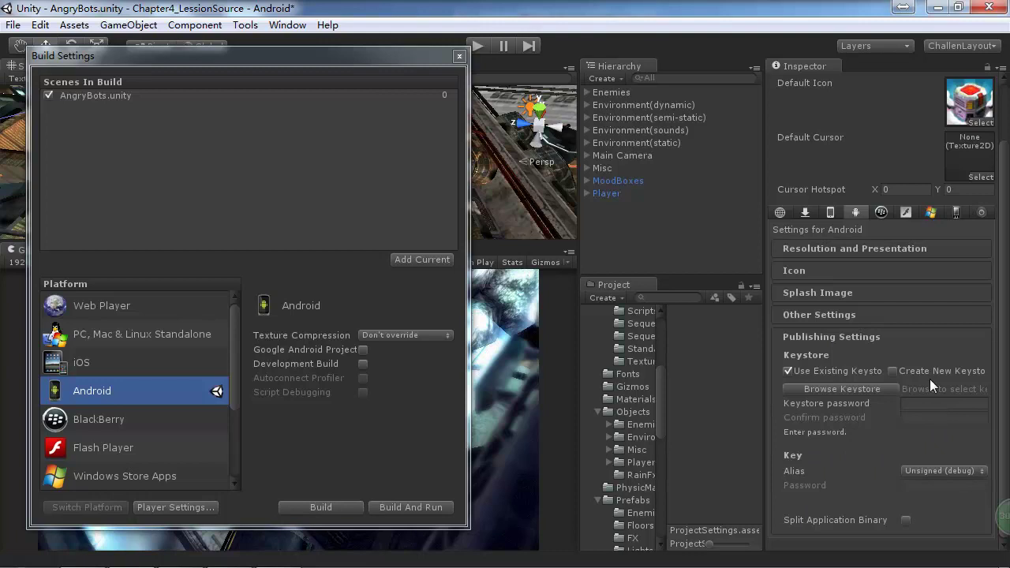
left_click(900, 270)
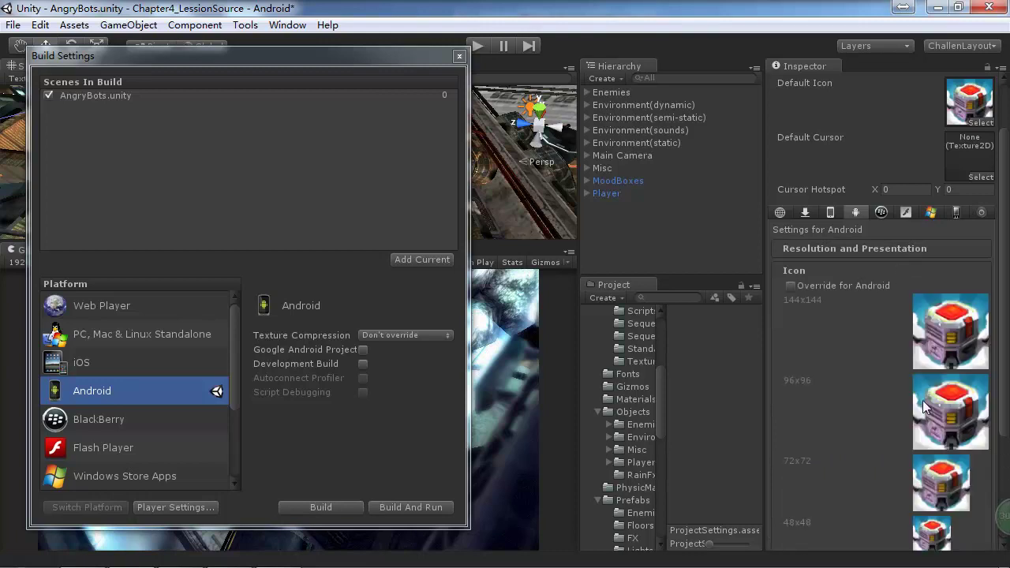
scroll(921, 394, "down", 3)
scroll(922, 394, "up", 4)
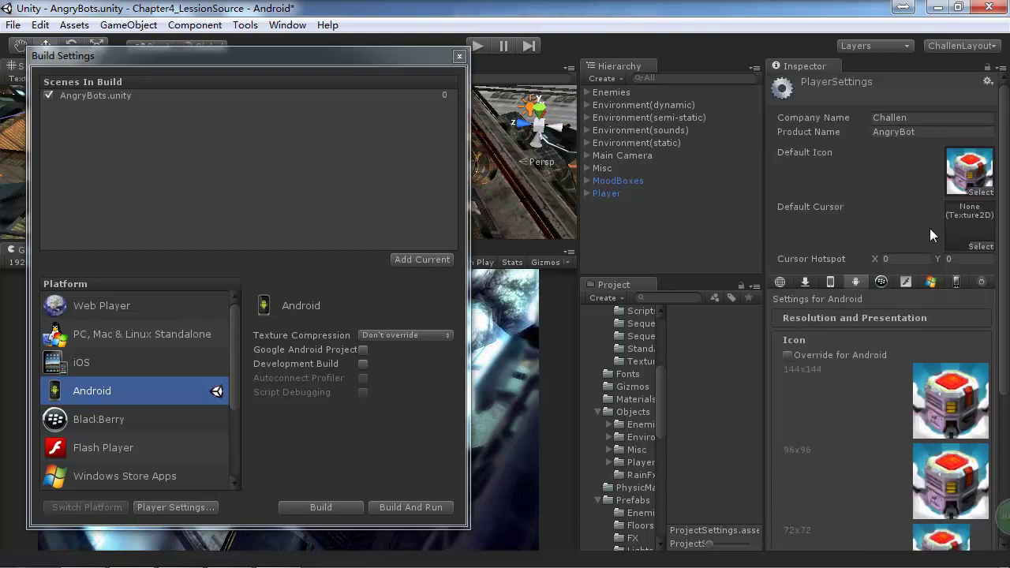
left_click(855, 316)
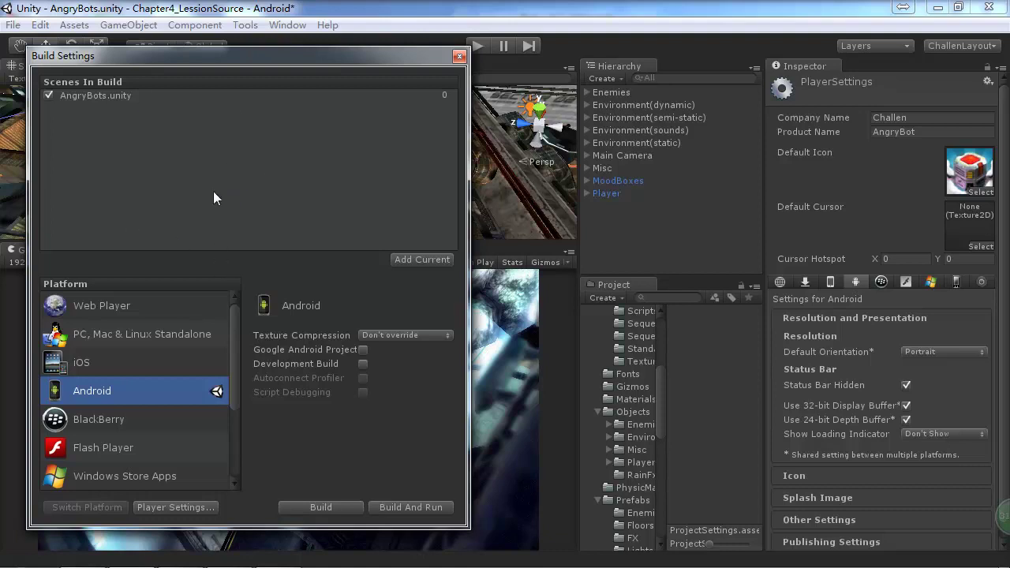
Step: Start the Android build and create a folder named APKBuild inside Chapter4_LessionSource for its output
left_click(301, 508)
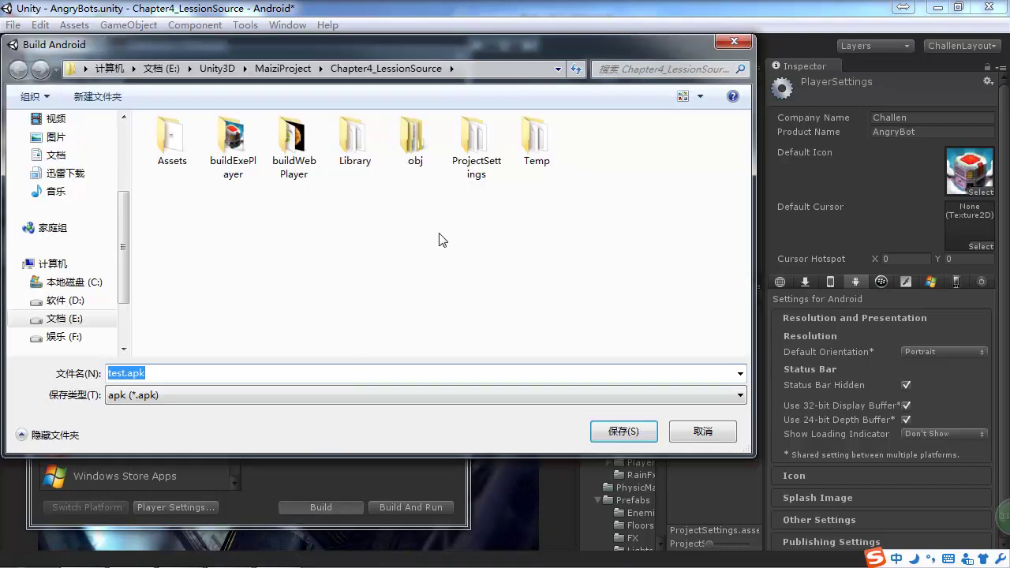
right_click(511, 258)
mouse_move(600, 440)
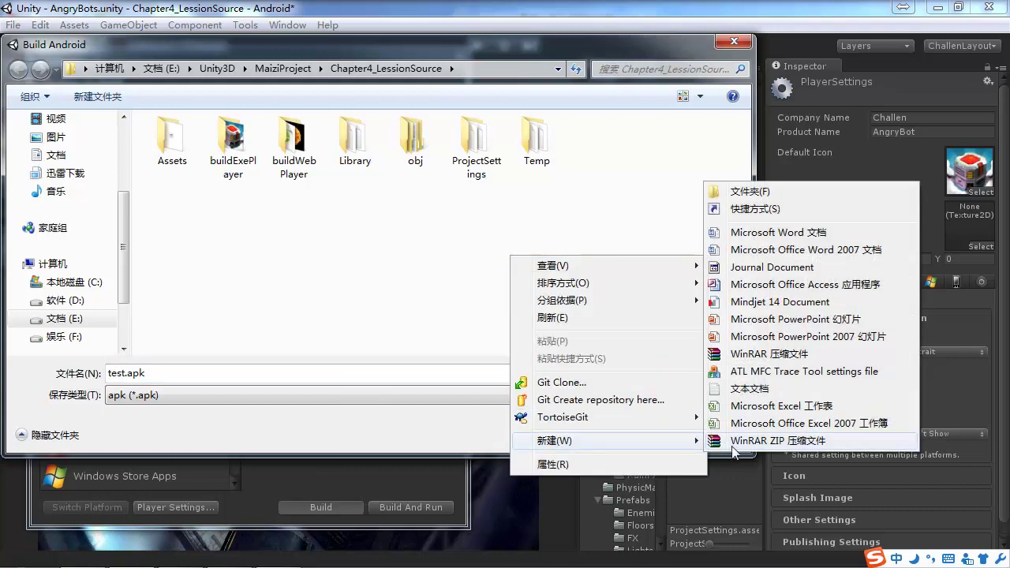
left_click(753, 191)
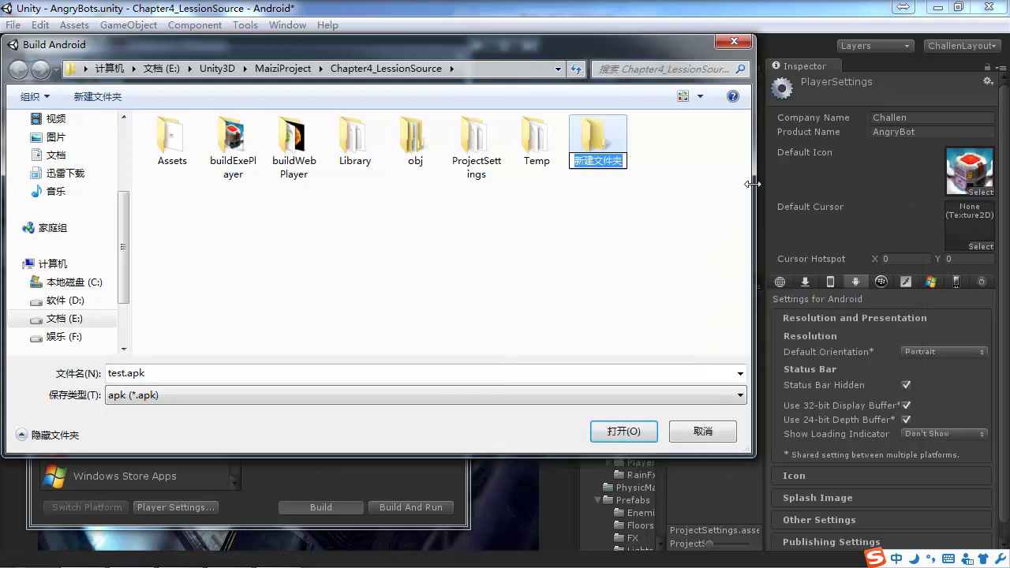
type("APKBuild")
key("Return")
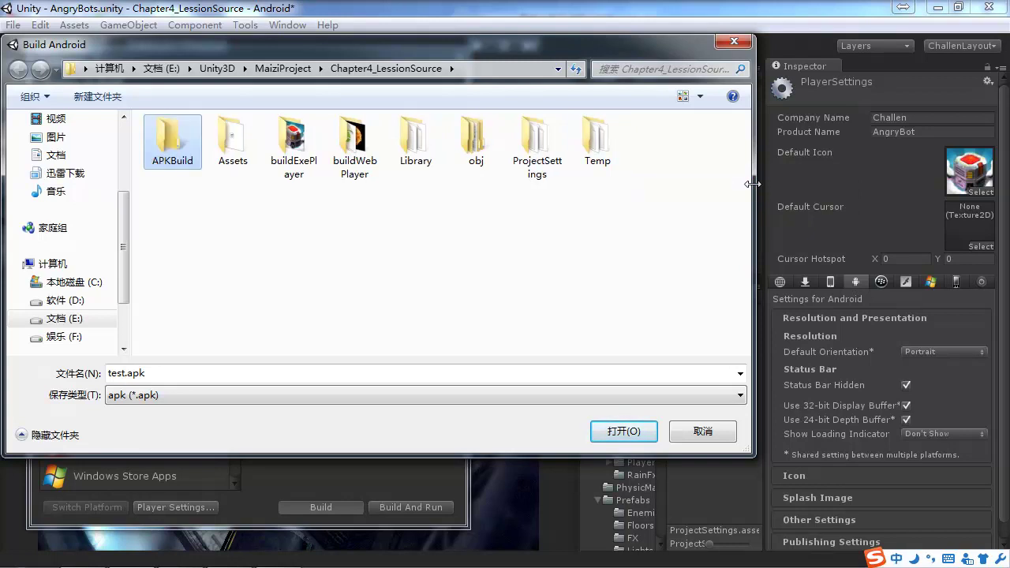
Step: Build the player into the APKBuild folder as angrybot.apk and check the output folder
double_click(175, 150)
double_click(122, 373)
left_click(122, 373)
double_click(118, 372)
type("an")
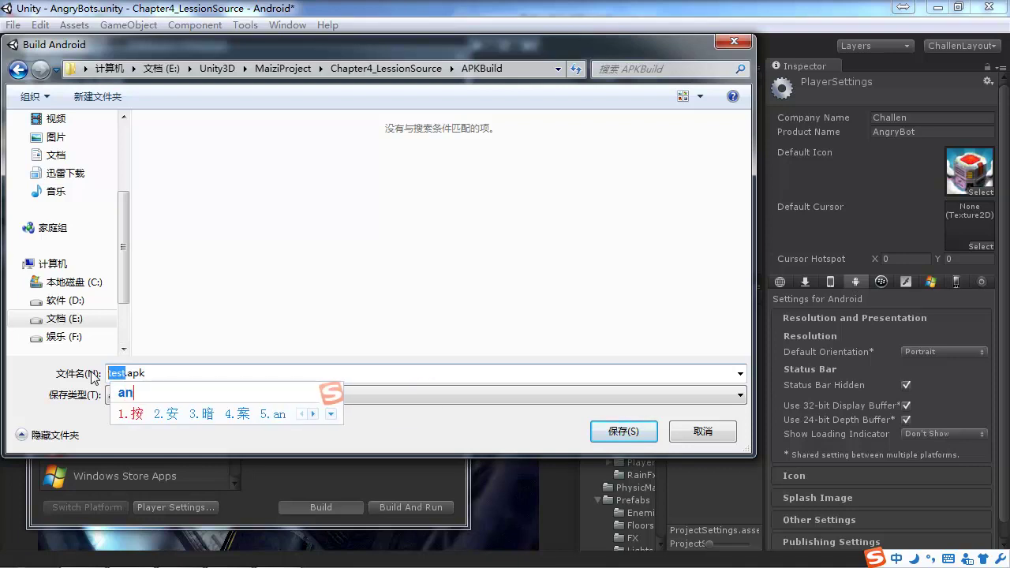
type("gry")
key("Return")
type("bot")
key("shift")
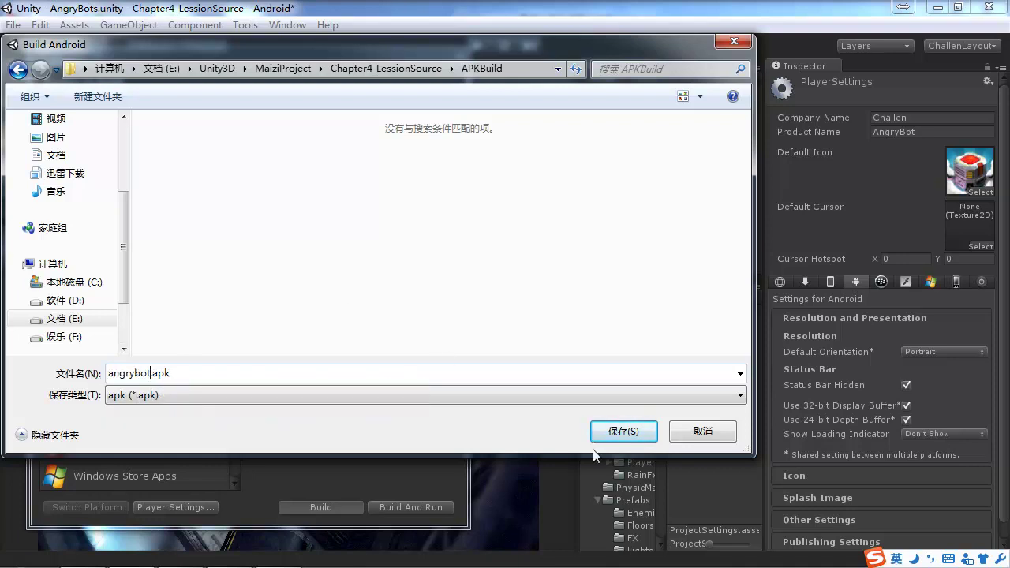
left_click(623, 431)
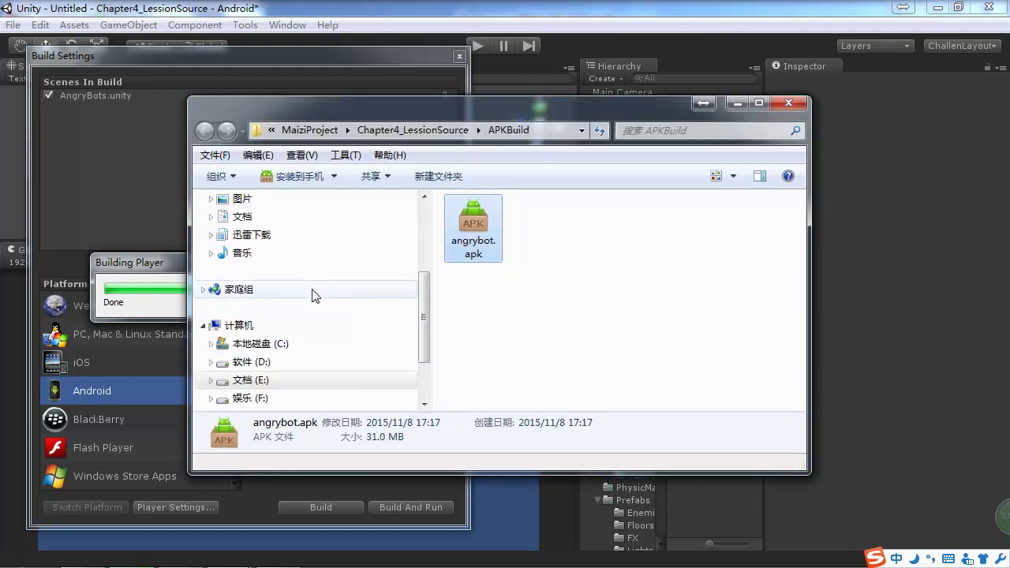
left_click(567, 300)
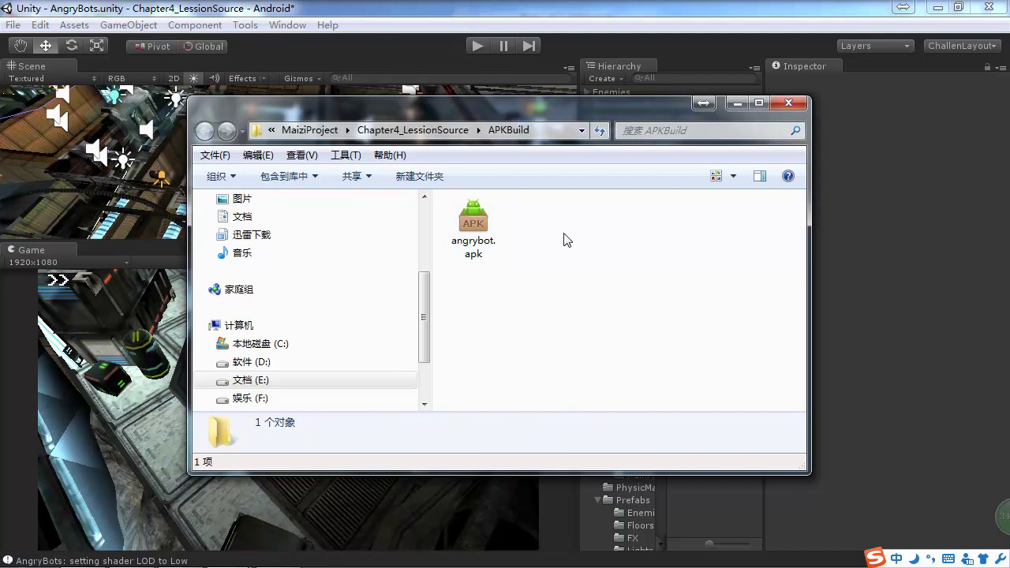